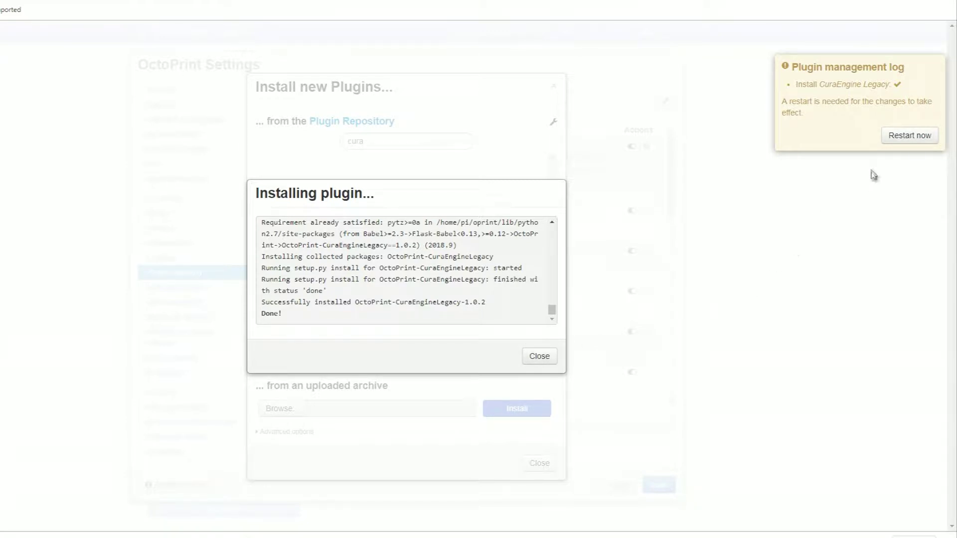
Step: Restart the OctoPrint server to activate the CuraEngine Legacy plugin, and reload the web interface
{"action": "left_click", "coordinate": [908, 137]}
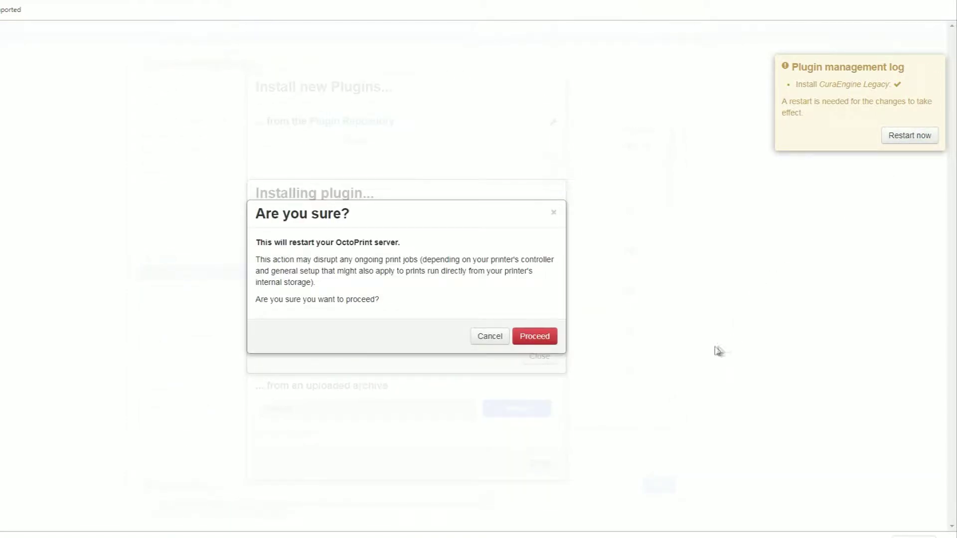
{"action": "left_click", "coordinate": [549, 341]}
{"action": "left_click", "coordinate": [549, 338]}
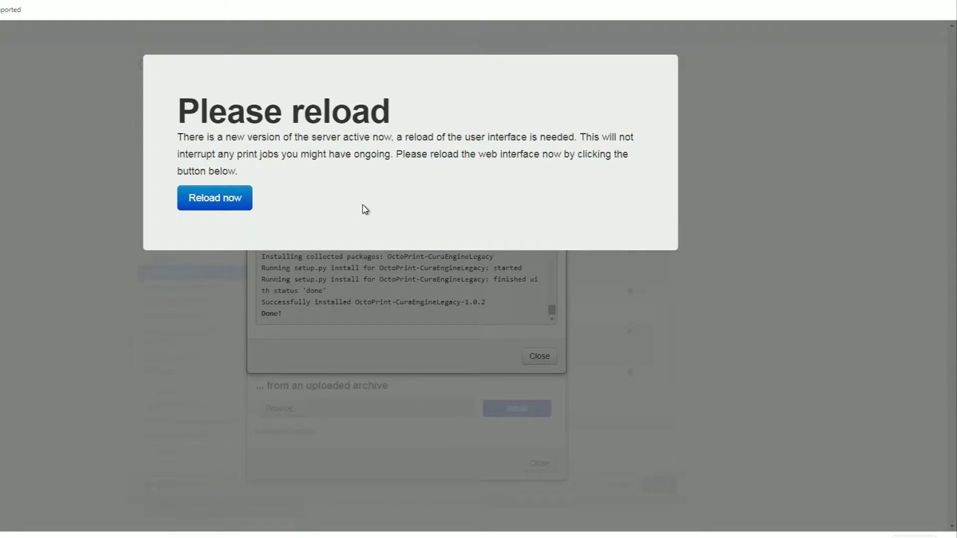
{"action": "left_click", "coordinate": [227, 205]}
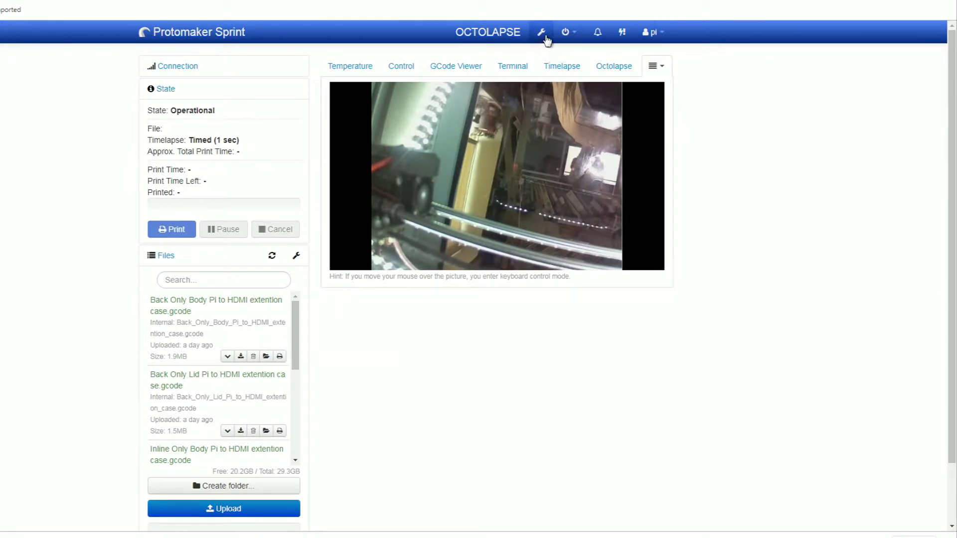
Step: Search the plugin repository in OctoPrint's plugin manager for "cura"
{"action": "left_click", "coordinate": [543, 34]}
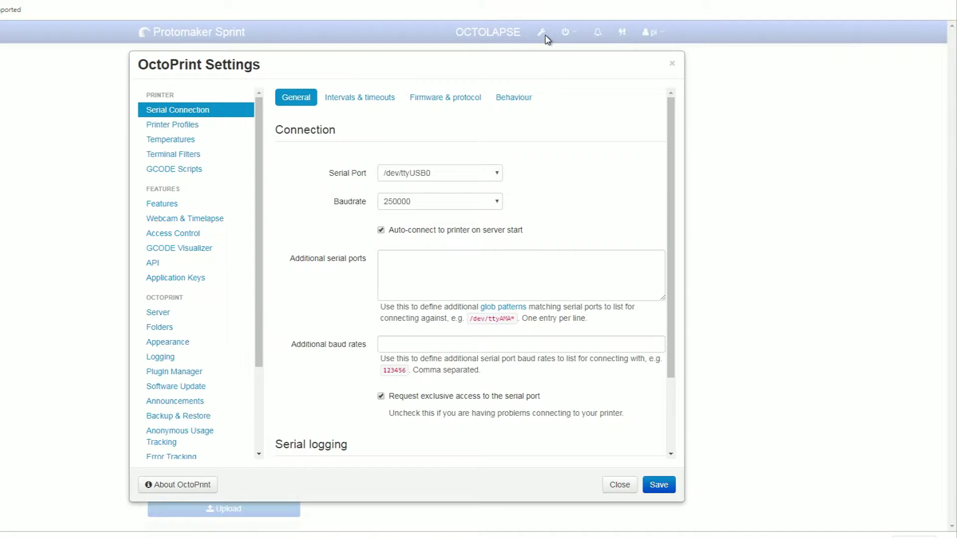
{"action": "scroll", "coordinate": [219, 349], "scroll_direction": "down", "scroll_amount": 2}
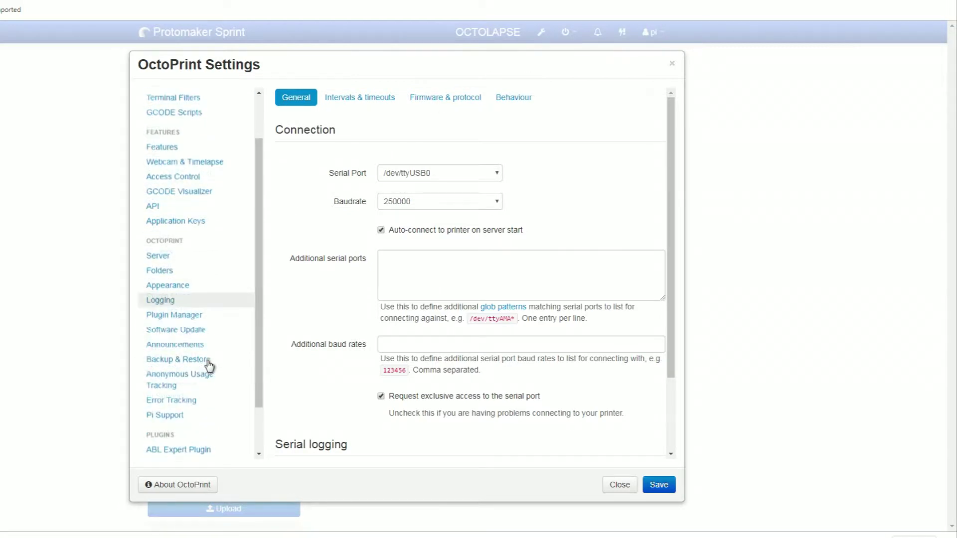
{"action": "left_click", "coordinate": [190, 314]}
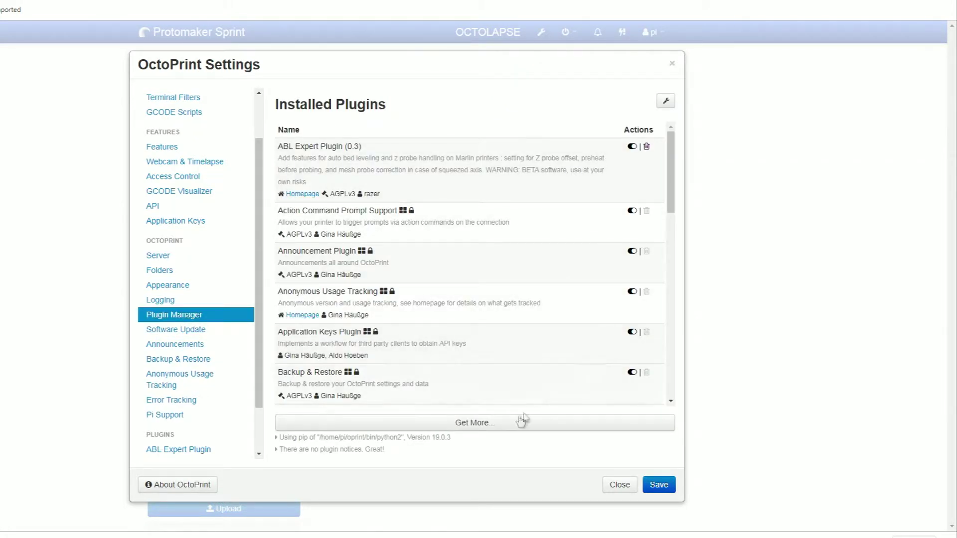
{"action": "left_click", "coordinate": [477, 423]}
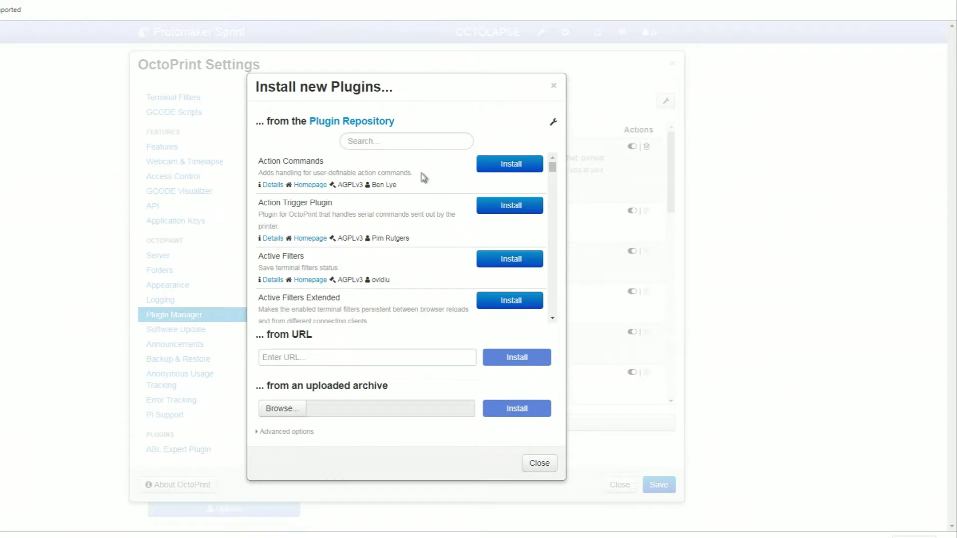
{"action": "left_click", "coordinate": [399, 141]}
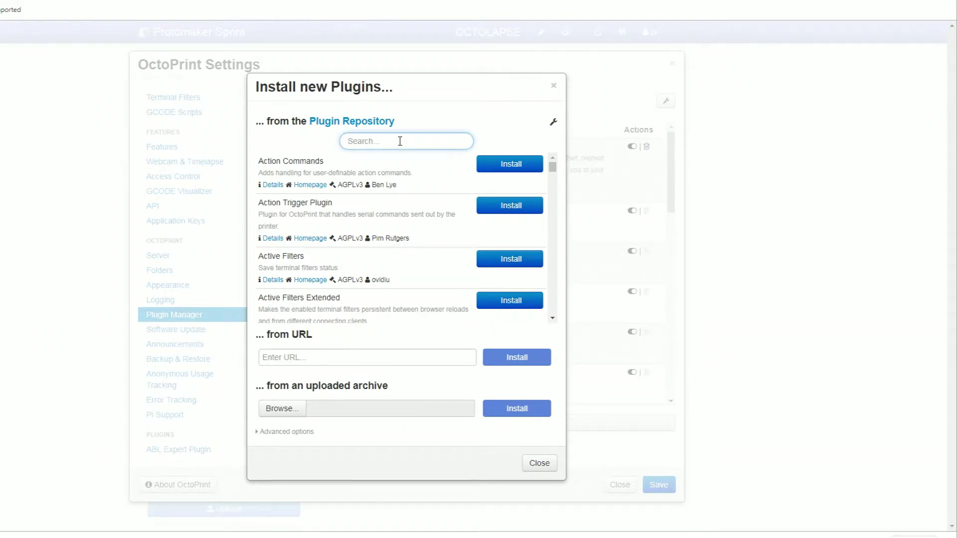
{"action": "type", "text": "cura"}
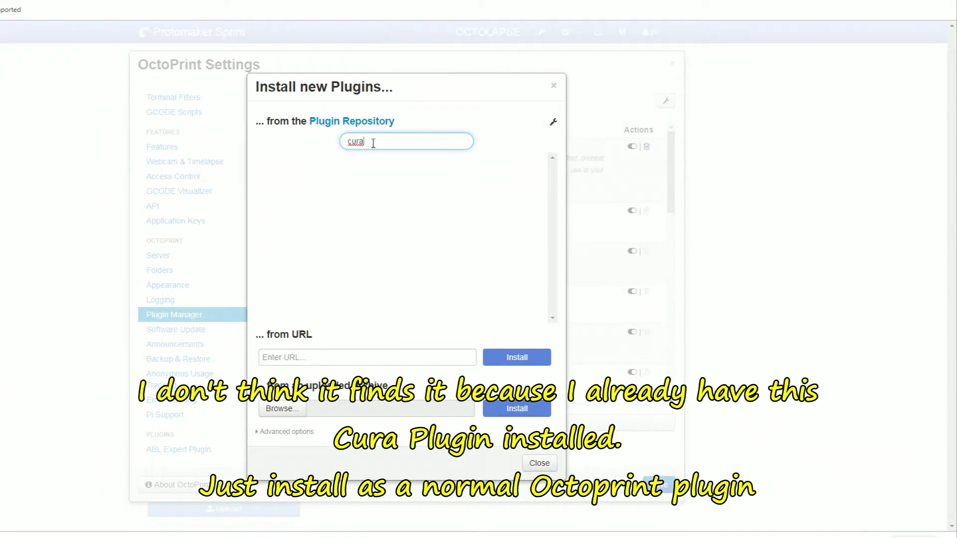
Step: Clear the plugin search, look through the repository list around the entries starting with C, and close the OctoPrint settings
{"action": "left_click_drag", "start_coordinate": [372, 143], "coordinate": [348, 148]}
{"action": "key", "text": "BackSpace"}
{"action": "scroll", "coordinate": [378, 210], "scroll_direction": "down", "scroll_amount": 5}
{"action": "scroll", "coordinate": [397, 219], "scroll_direction": "down", "scroll_amount": 2}
{"action": "scroll", "coordinate": [397, 218], "scroll_direction": "down", "scroll_amount": 5}
{"action": "scroll", "coordinate": [397, 215], "scroll_direction": "down", "scroll_amount": 3}
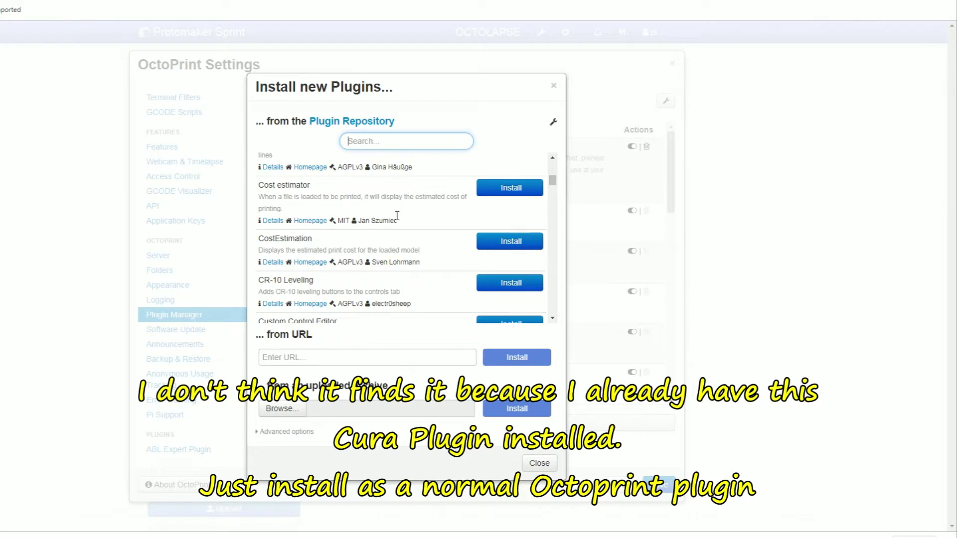
{"action": "scroll", "coordinate": [398, 219], "scroll_direction": "down", "scroll_amount": 2}
{"action": "scroll", "coordinate": [399, 220], "scroll_direction": "down", "scroll_amount": 2}
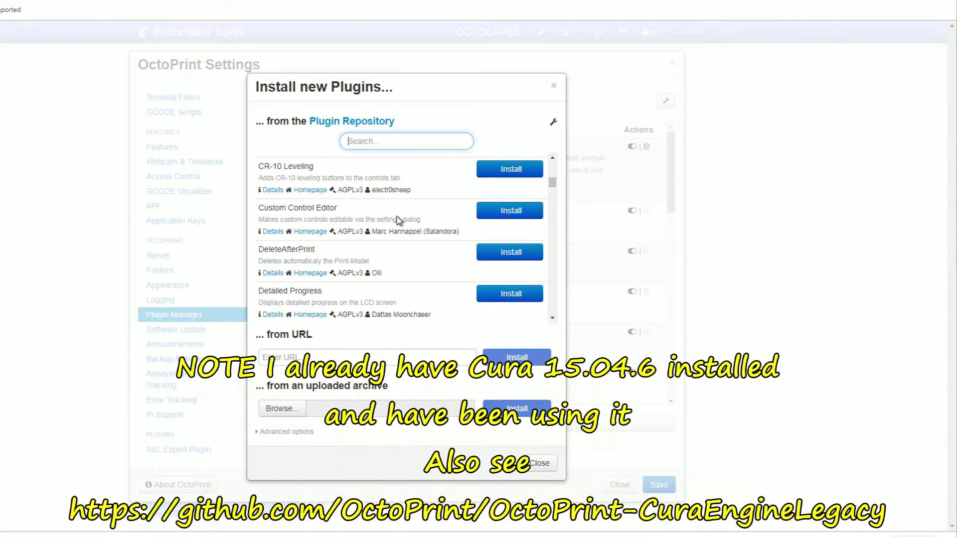
{"action": "key", "text": "Escape"}
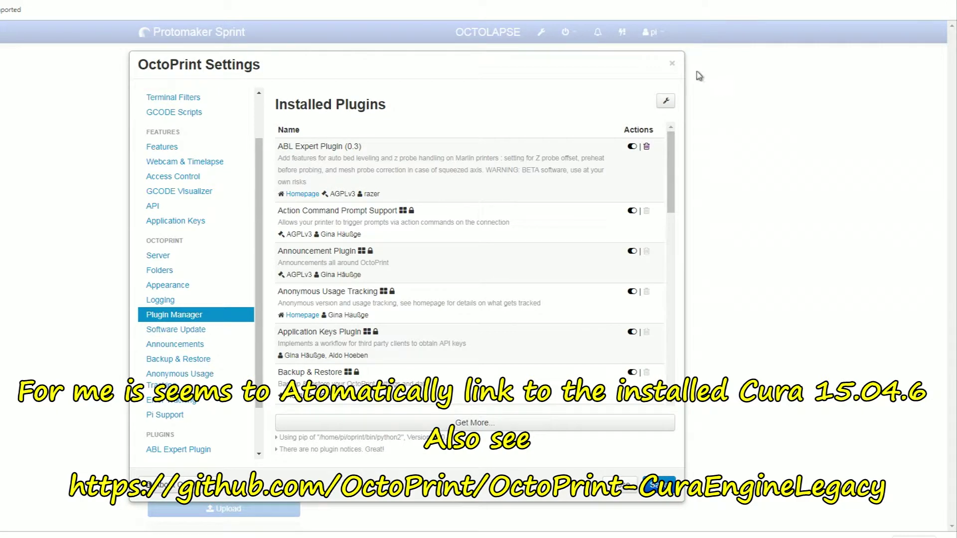
{"action": "left_click", "coordinate": [673, 65]}
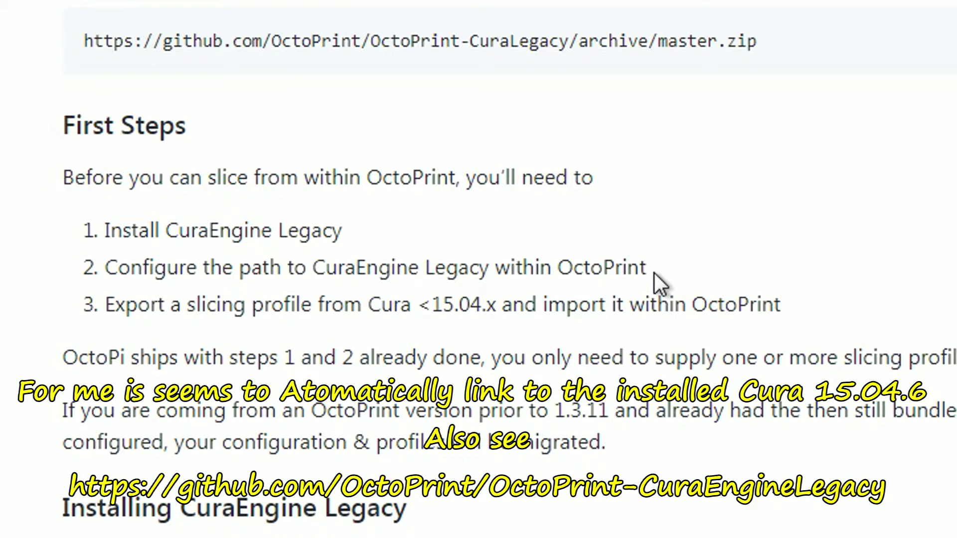
Step: Highlight the First Steps instruction about configuring the path to CuraEngine Legacy within OctoPrint on the plugin's information page
{"action": "left_click_drag", "start_coordinate": [650, 271], "coordinate": [104, 269]}
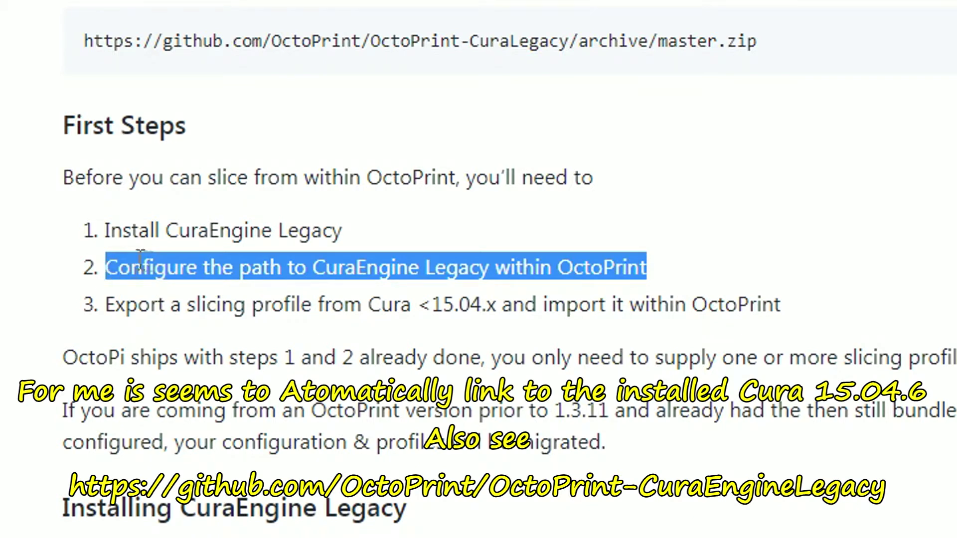
{"action": "right_click", "coordinate": [174, 262]}
{"action": "left_click", "coordinate": [252, 286]}
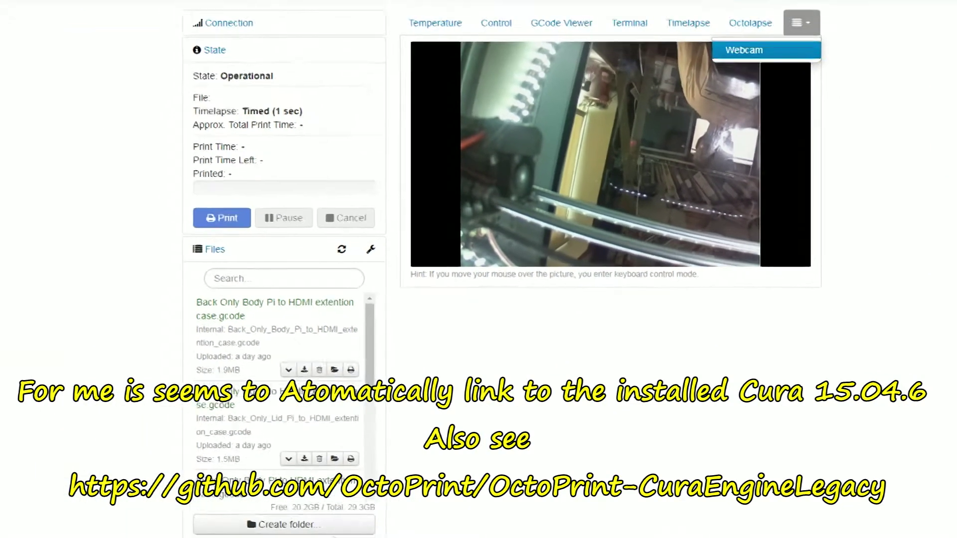
Step: Upload extruder_body.stl from the Herringbone extruder feeder folder under 3D Printer Parts to OctoPrint
{"action": "left_click", "coordinate": [320, 506]}
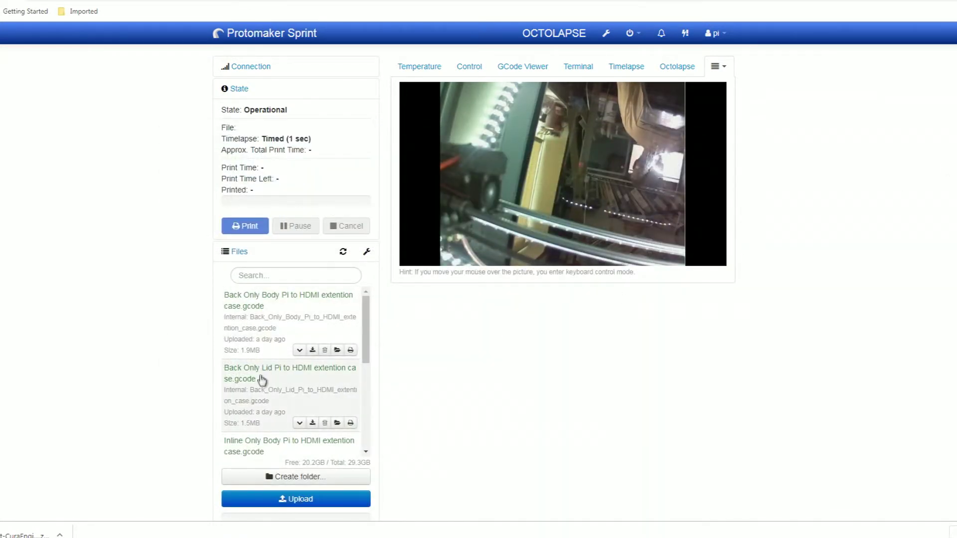
{"action": "scroll", "coordinate": [326, 447], "scroll_direction": "down", "scroll_amount": 1}
{"action": "scroll", "coordinate": [326, 443], "scroll_direction": "down", "scroll_amount": 2}
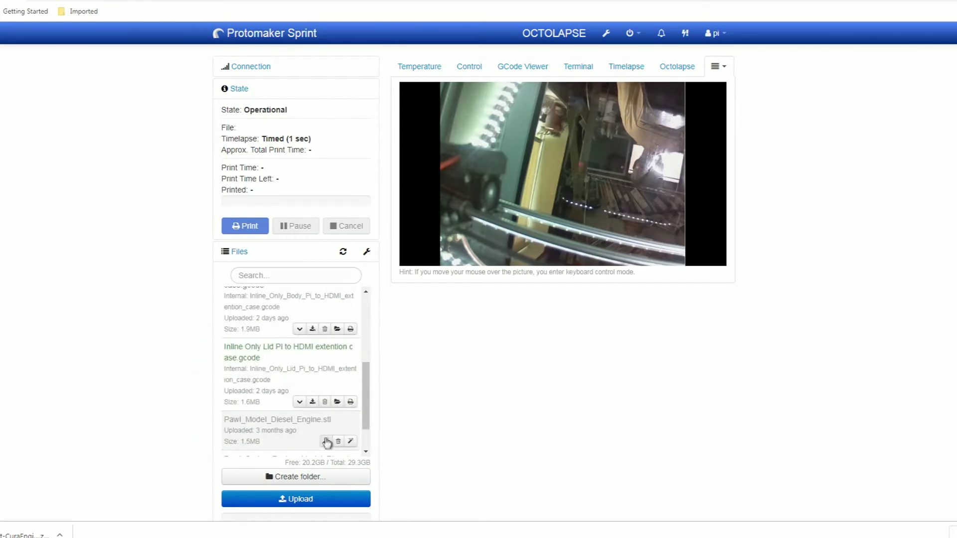
{"action": "left_click", "coordinate": [333, 502]}
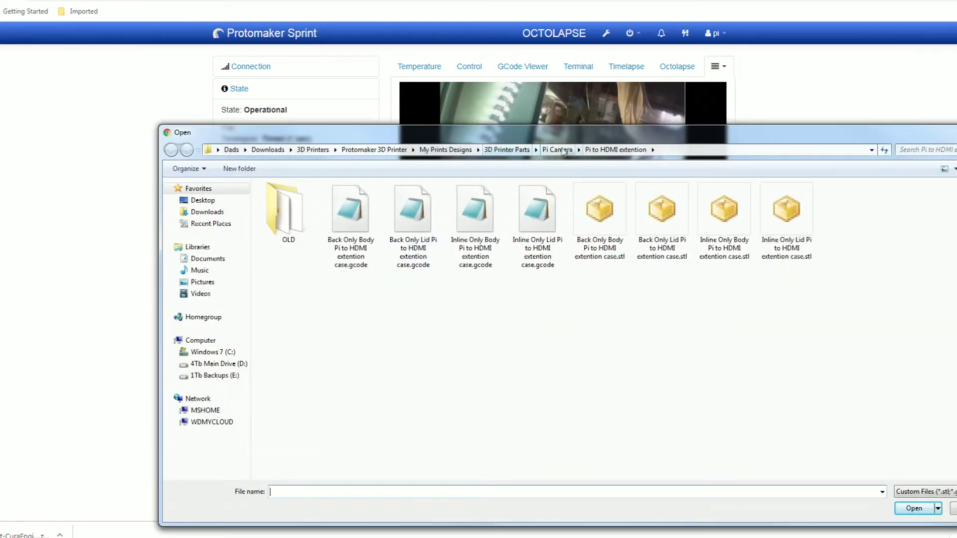
{"action": "left_click", "coordinate": [507, 150]}
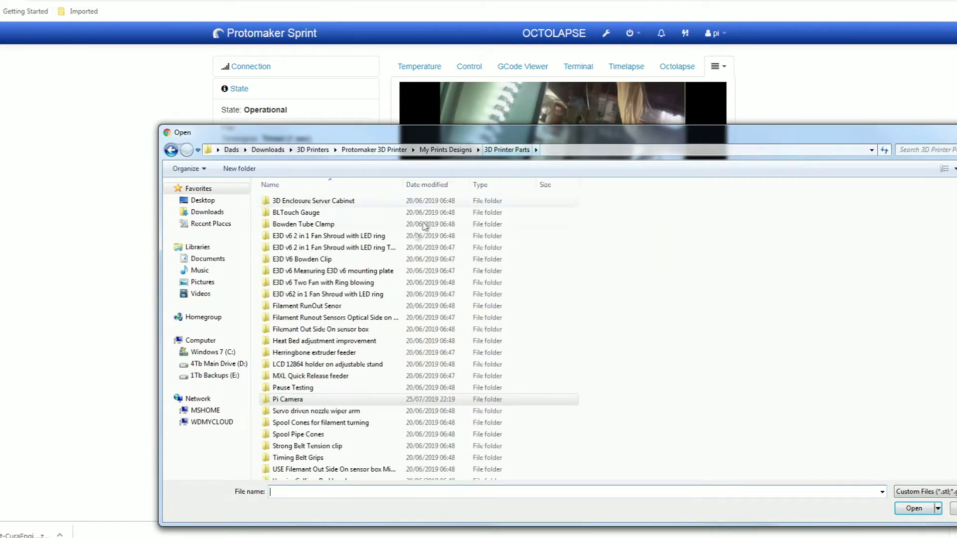
{"action": "left_click", "coordinate": [344, 354]}
{"action": "double_click", "coordinate": [344, 354]}
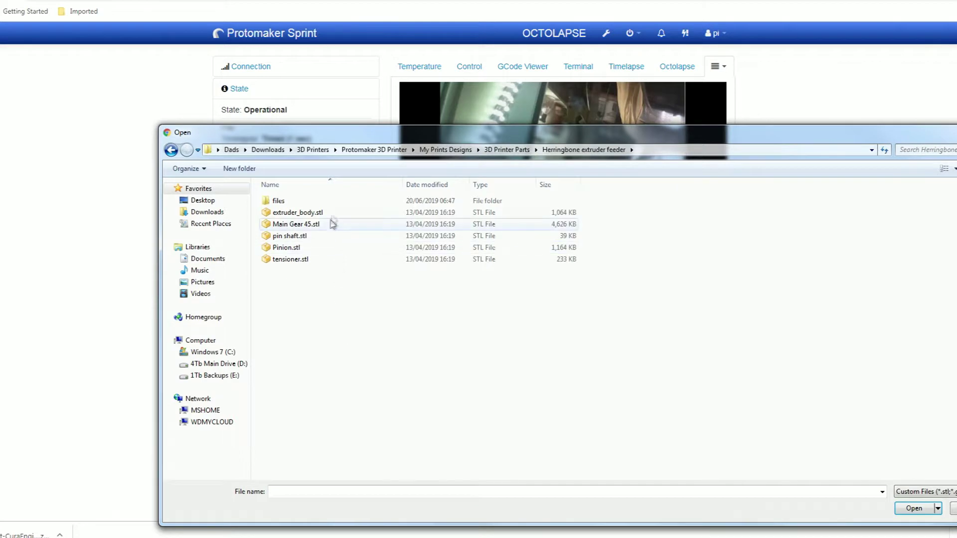
{"action": "left_click", "coordinate": [315, 214]}
{"action": "double_click", "coordinate": [316, 215]}
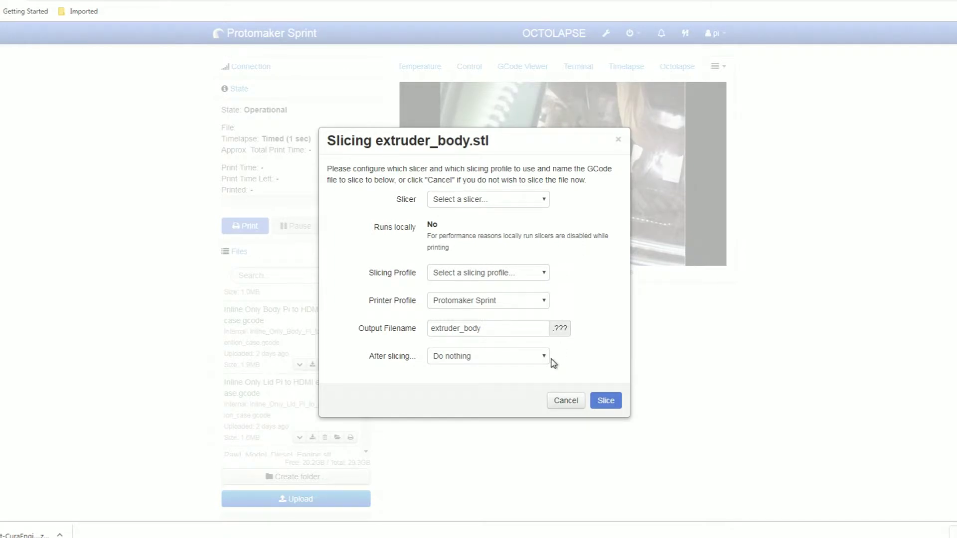
Step: Slice extruder_body.stl with the CuraEngine Legacy slicer, leaving the after-slicing action at Do nothing
{"action": "left_click", "coordinate": [543, 200]}
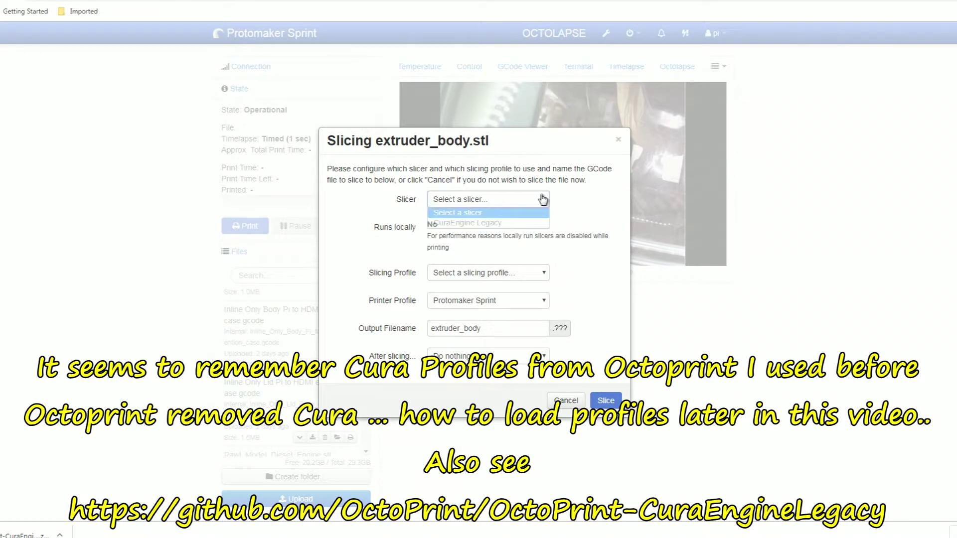
{"action": "left_click", "coordinate": [531, 224]}
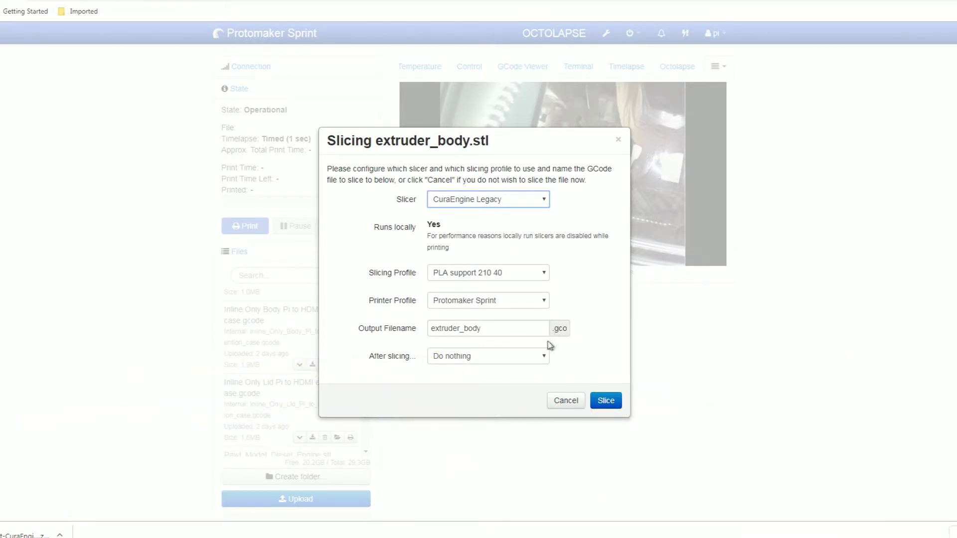
{"action": "left_click", "coordinate": [544, 358]}
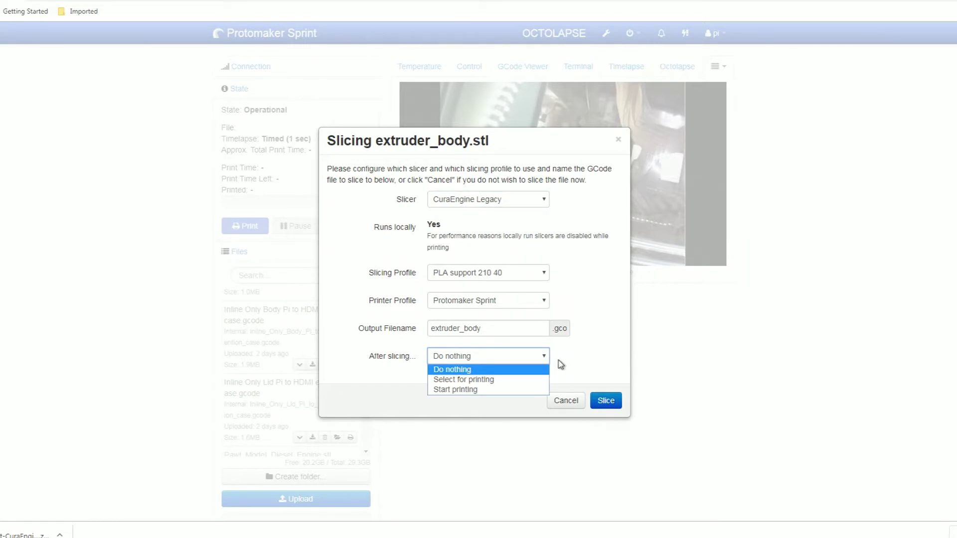
{"action": "left_click", "coordinate": [578, 362]}
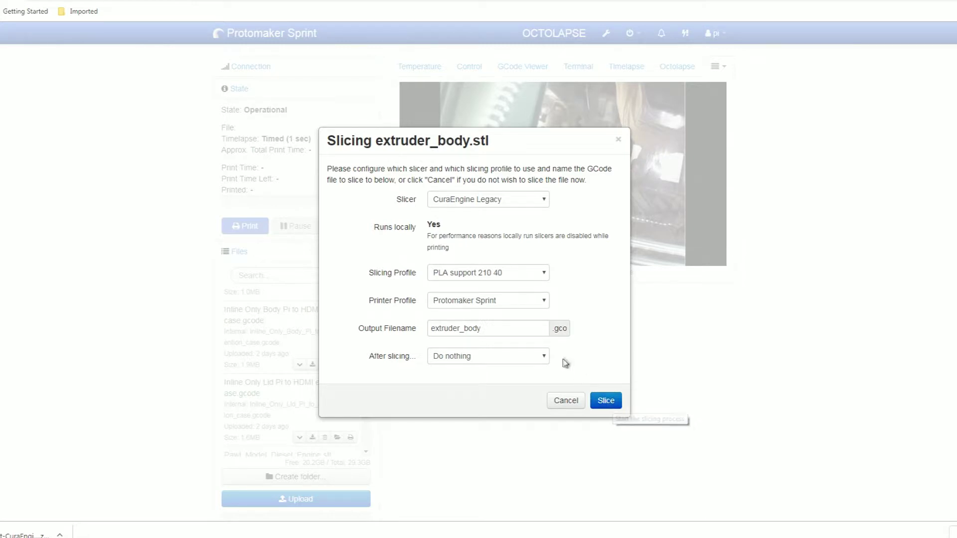
{"action": "left_click", "coordinate": [546, 357]}
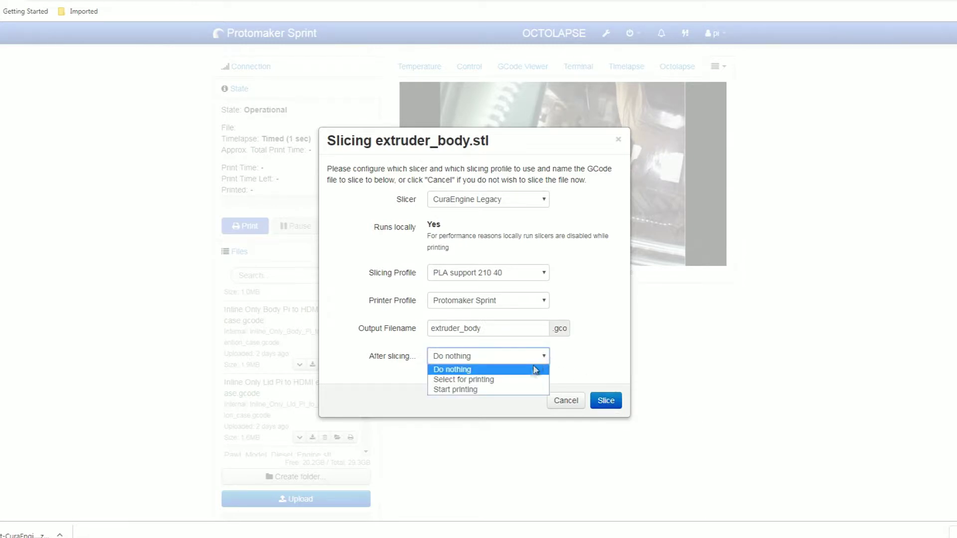
{"action": "left_click", "coordinate": [609, 361]}
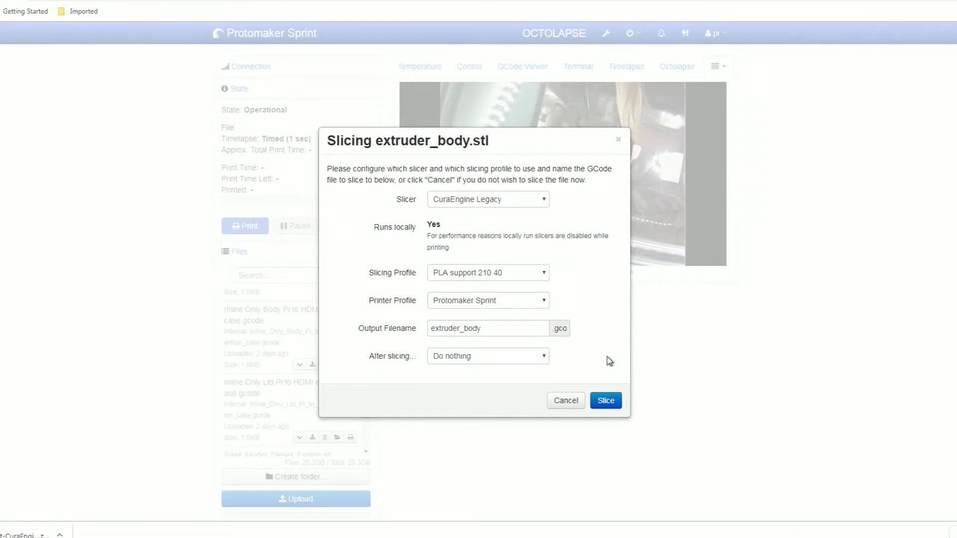
{"action": "left_click", "coordinate": [608, 401]}
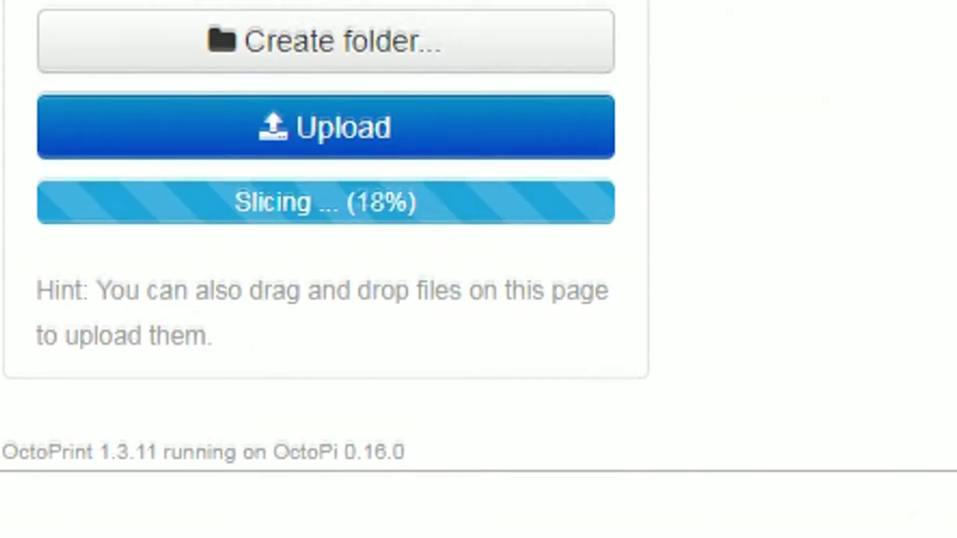
Step: Follow the slicing progress and locate the sliced extruder_body.gco with its print option in the file list
{"action": "scroll", "coordinate": [323, 249], "scroll_direction": "down", "scroll_amount": 5}
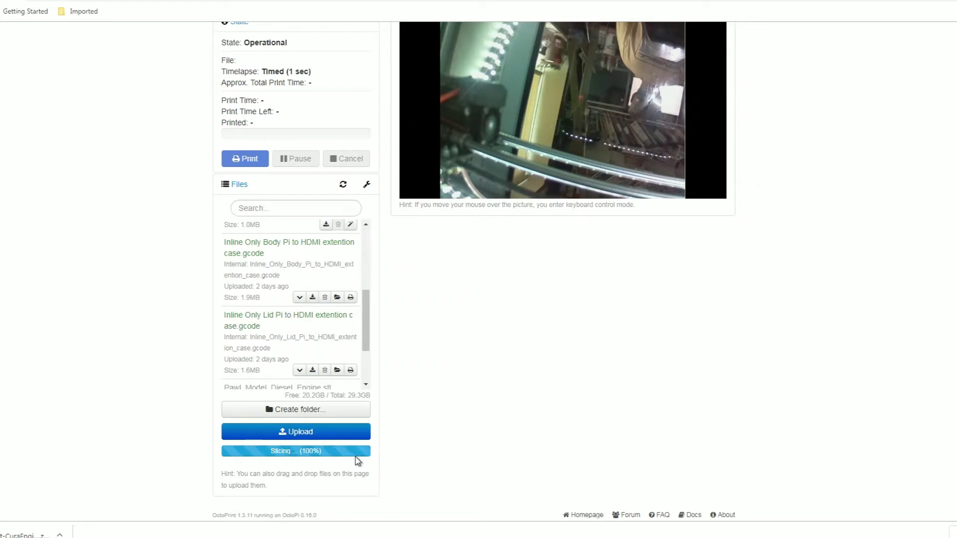
{"action": "scroll", "coordinate": [471, 472], "scroll_direction": "up", "scroll_amount": 2}
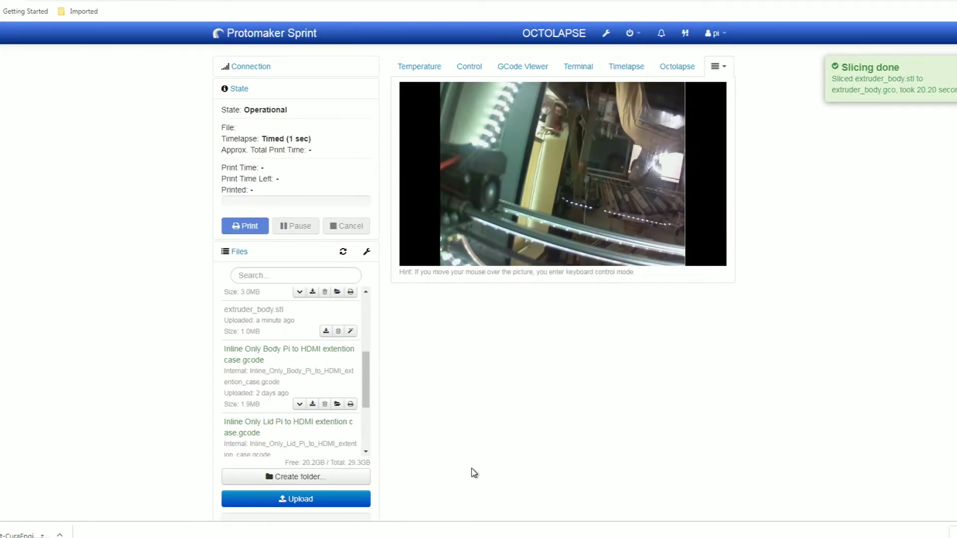
{"action": "scroll", "coordinate": [472, 473], "scroll_direction": "down", "scroll_amount": 1}
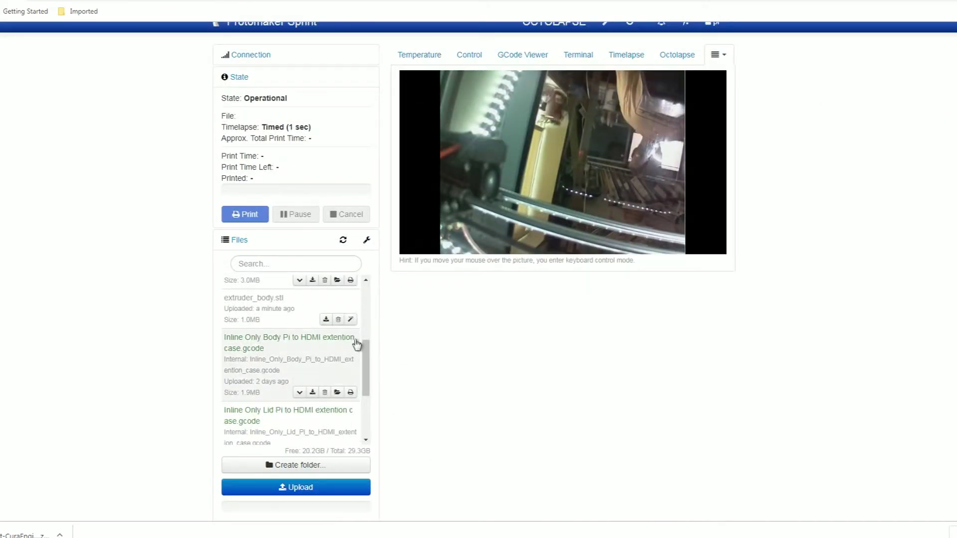
{"action": "scroll", "coordinate": [368, 351], "scroll_direction": "down", "scroll_amount": 1}
{"action": "left_click_drag", "start_coordinate": [366, 354], "coordinate": [377, 388]}
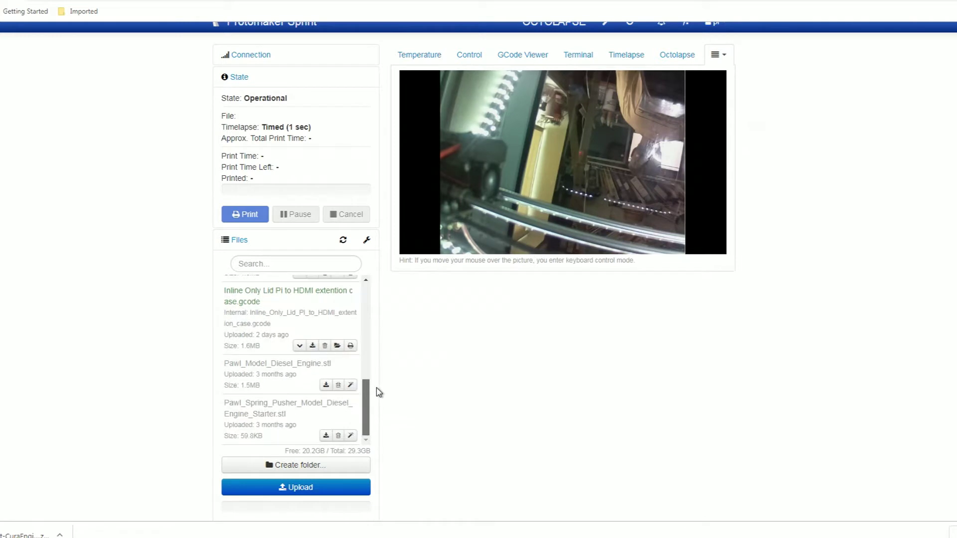
{"action": "left_click_drag", "start_coordinate": [376, 390], "coordinate": [381, 317]}
{"action": "left_click_drag", "start_coordinate": [253, 353], "coordinate": [273, 373]}
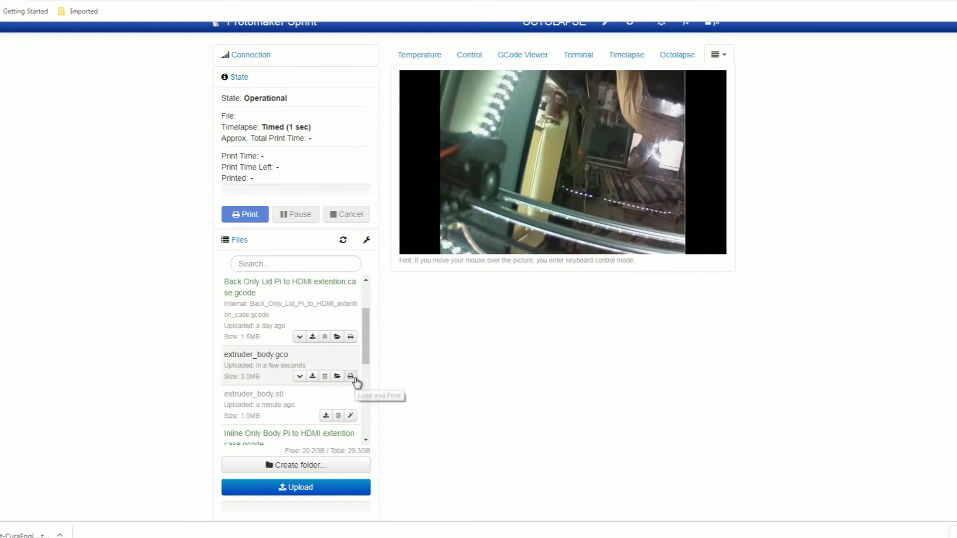
{"action": "scroll", "coordinate": [580, 431], "scroll_direction": "up", "scroll_amount": 1}
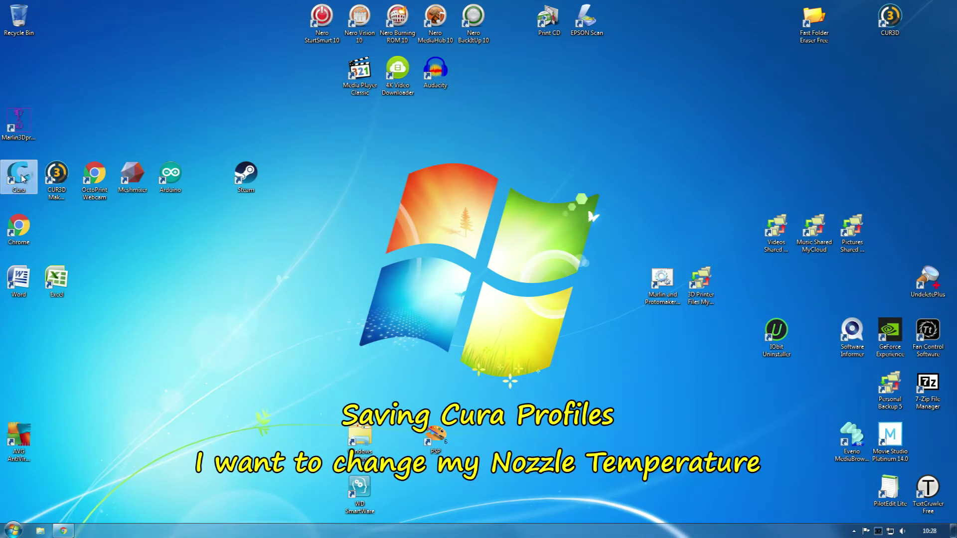
Step: Open Cura 15.04.6 and set the printing temperature to 200 °C
{"action": "double_click", "coordinate": [21, 178]}
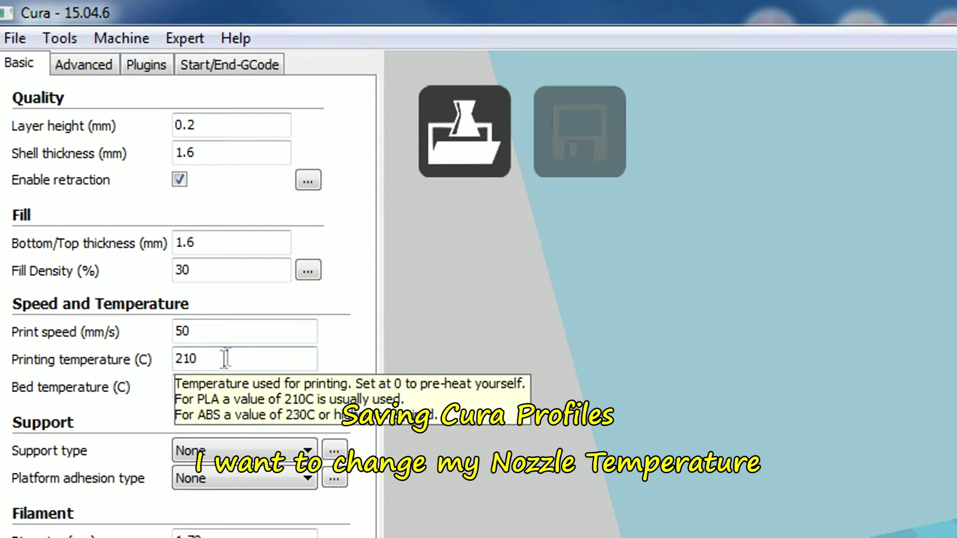
{"action": "left_click", "coordinate": [178, 293]}
{"action": "left_click_drag", "start_coordinate": [196, 358], "coordinate": [116, 359]}
{"action": "type", "text": "200"}
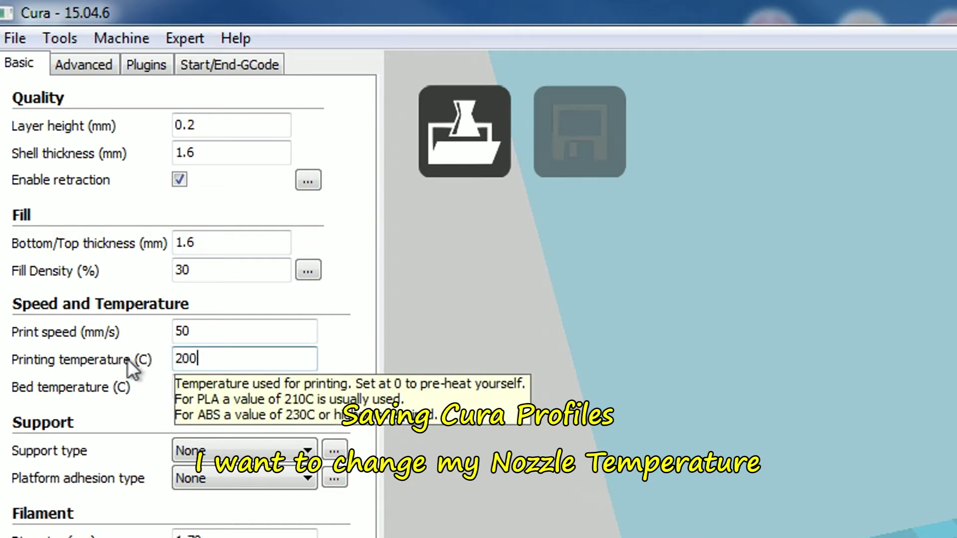
Step: Start saving the profile and browse to Filament Types under Protomaker 3D Printer, Changed Files, Changed Cura
{"action": "left_click", "coordinate": [16, 35]}
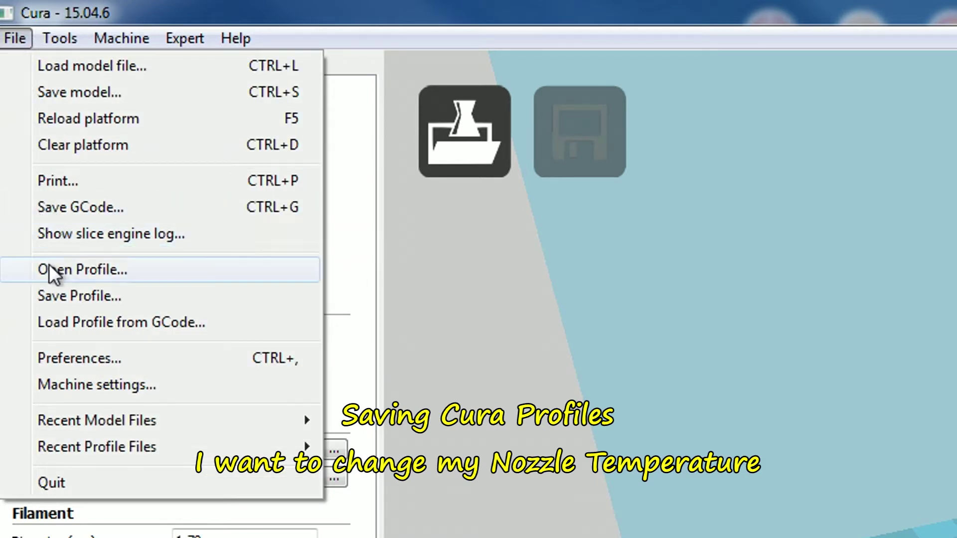
{"action": "left_click", "coordinate": [94, 293]}
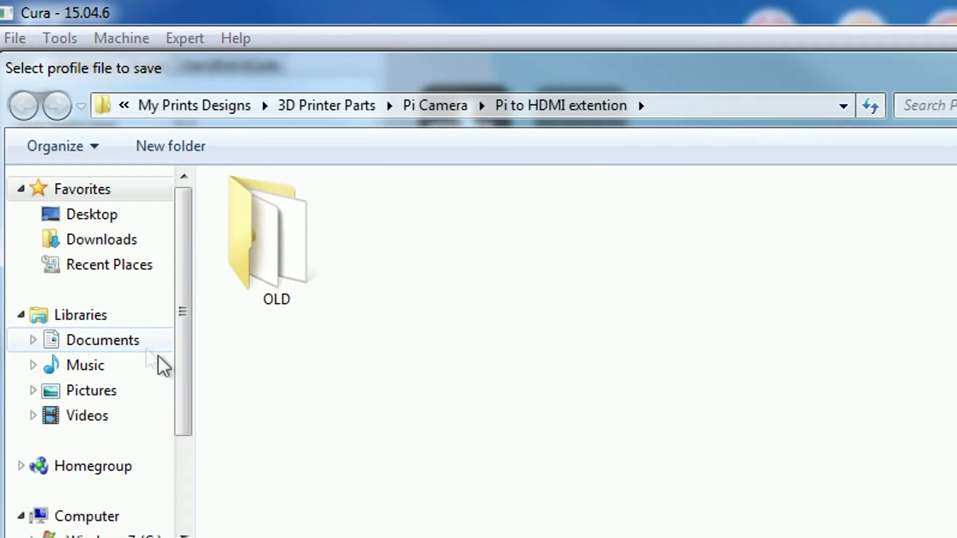
{"action": "left_click", "coordinate": [226, 106]}
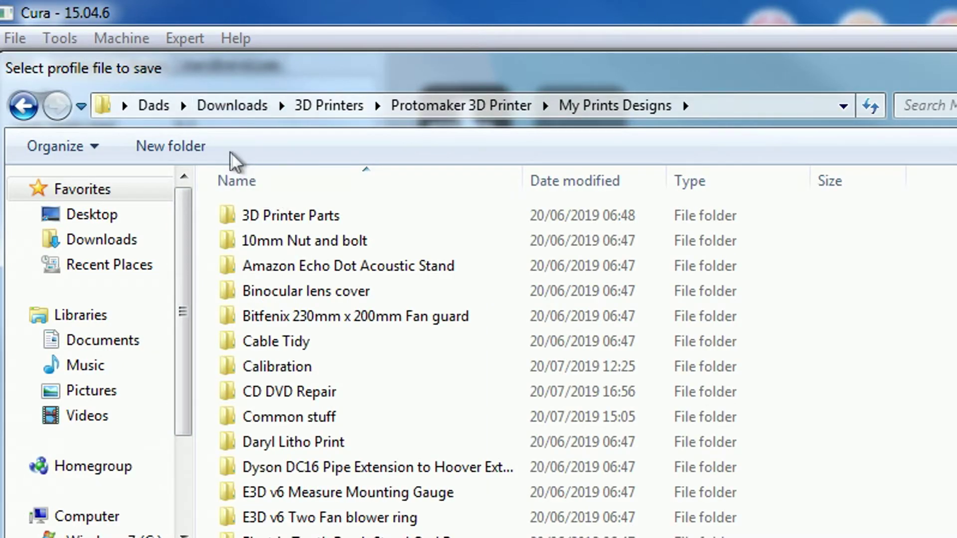
{"action": "left_click", "coordinate": [420, 106]}
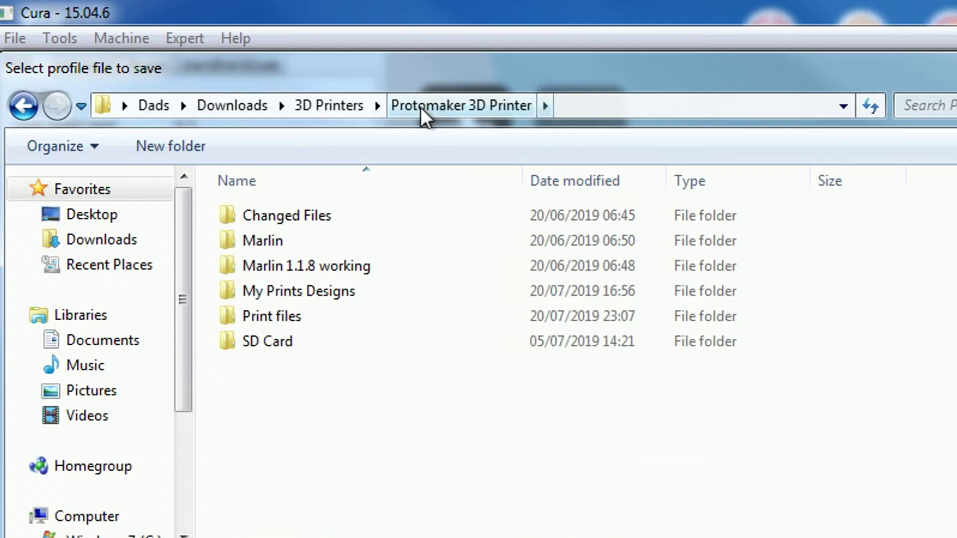
{"action": "double_click", "coordinate": [307, 213]}
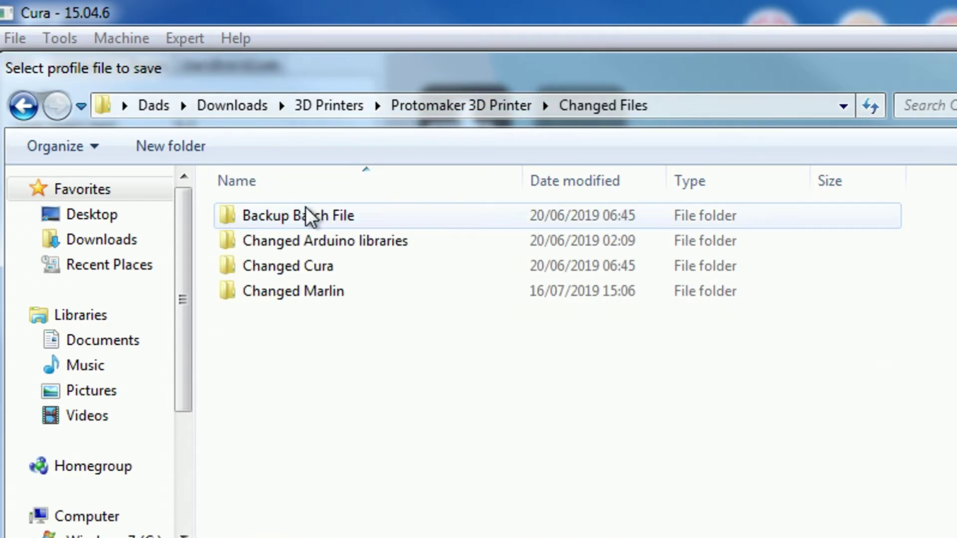
{"action": "double_click", "coordinate": [303, 264]}
{"action": "left_click", "coordinate": [307, 237]}
{"action": "double_click", "coordinate": [307, 238]}
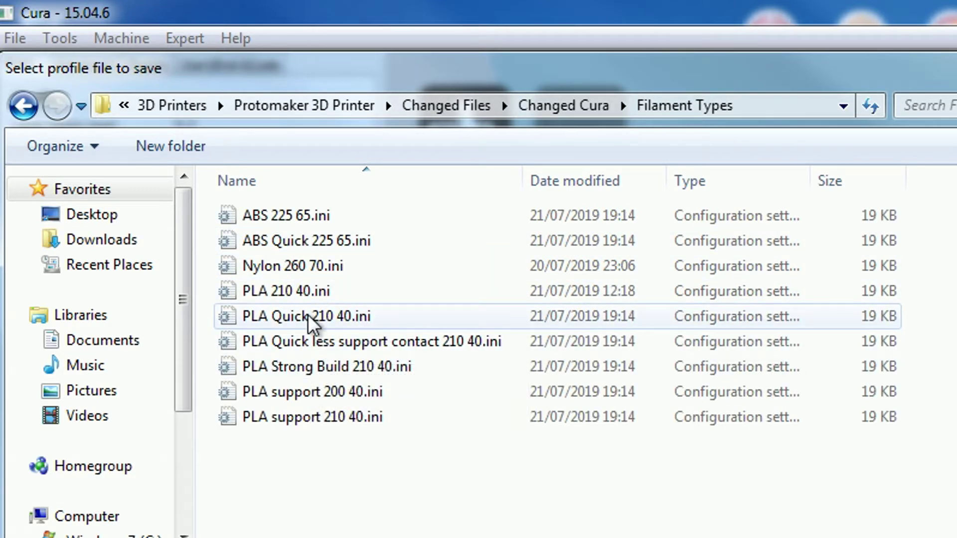
Step: Save the profile as PLA 200 40.ini, basing the file name on the existing PLA 210 40.ini
{"action": "left_click", "coordinate": [310, 287]}
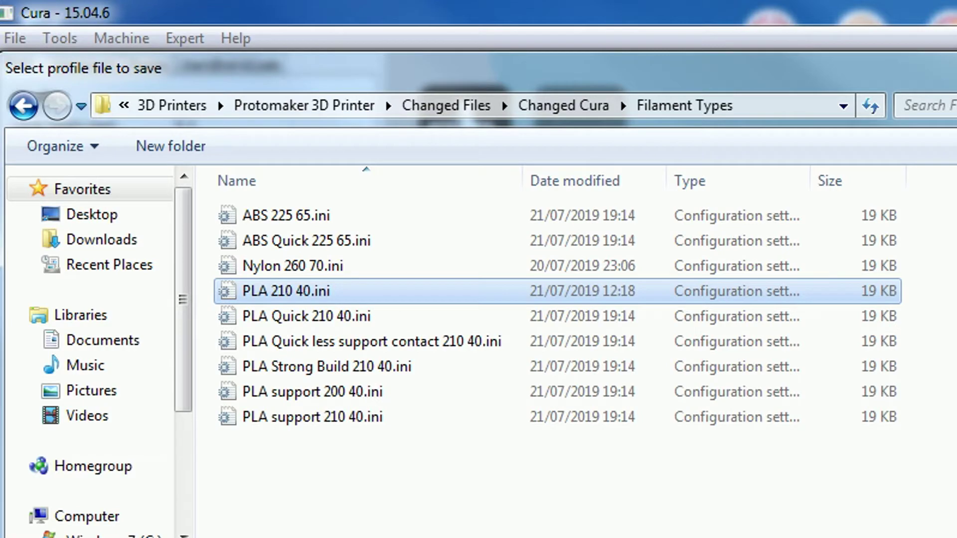
{"action": "key", "text": "Tab"}
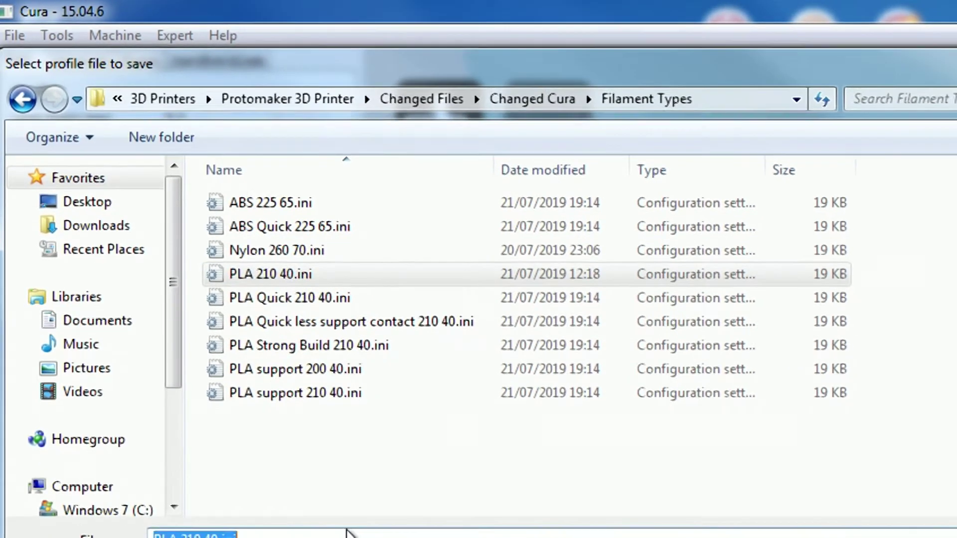
{"action": "key", "text": "End"}
{"action": "key", "text": "Left"}
{"action": "key", "text": "Left"}
{"action": "key", "text": "Left"}
{"action": "key", "text": "Left"}
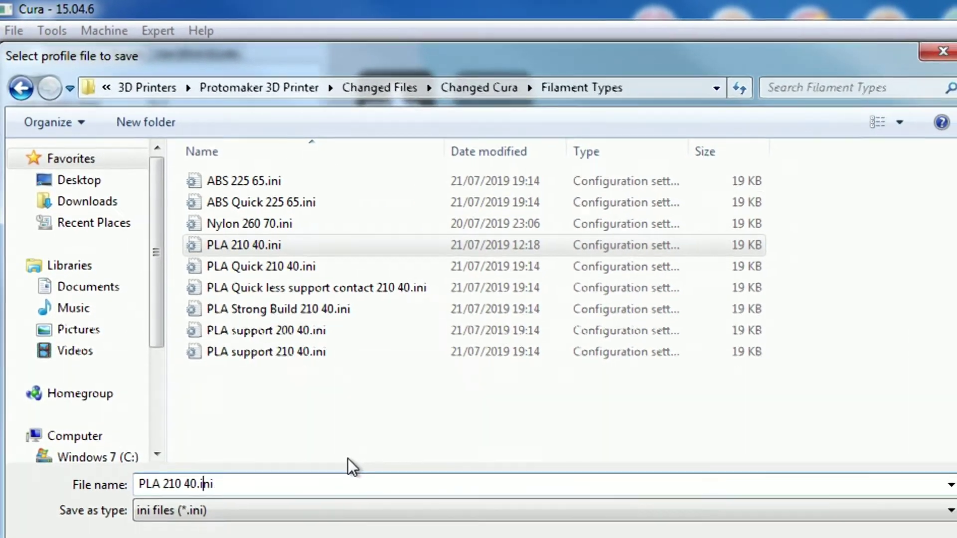
{"action": "key", "text": "Left"}
{"action": "key", "text": "Left"}
{"action": "key", "text": "Left"}
{"action": "key", "text": "Left"}
{"action": "key", "text": "BackSpace"}
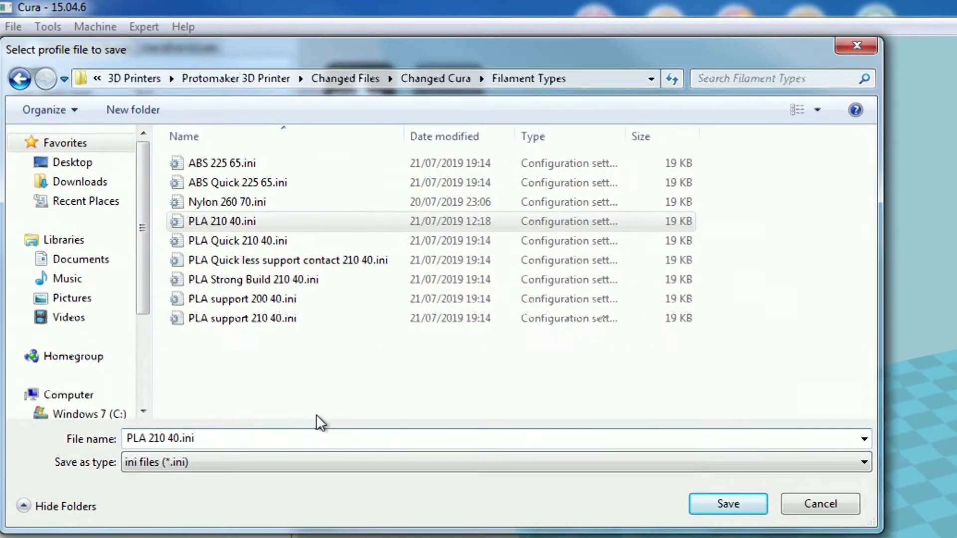
{"action": "type", "text": "0"}
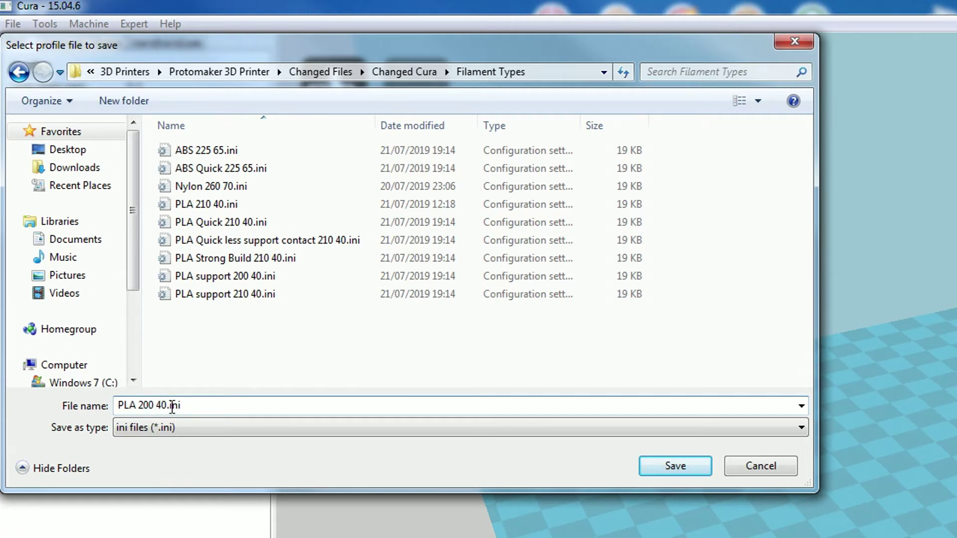
{"action": "left_click", "coordinate": [694, 468]}
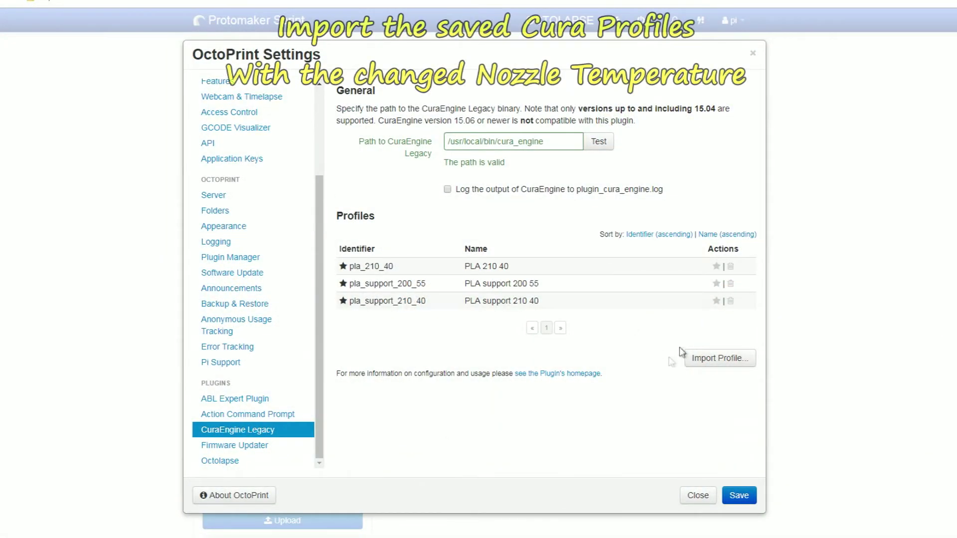
Step: In OctoPrint's CuraEngine Legacy settings, import PLA 200 40.ini and make it the default profile
{"action": "left_click", "coordinate": [733, 359]}
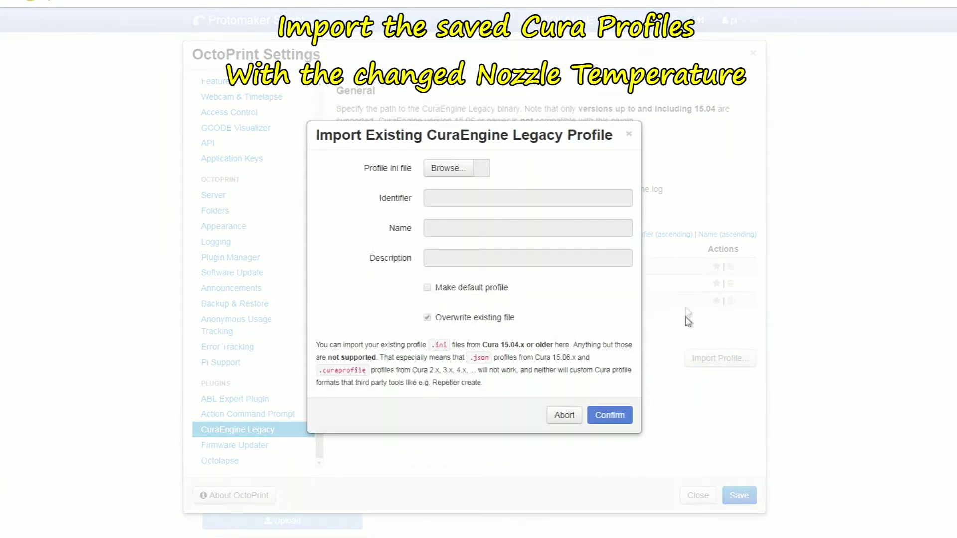
{"action": "left_click", "coordinate": [461, 169]}
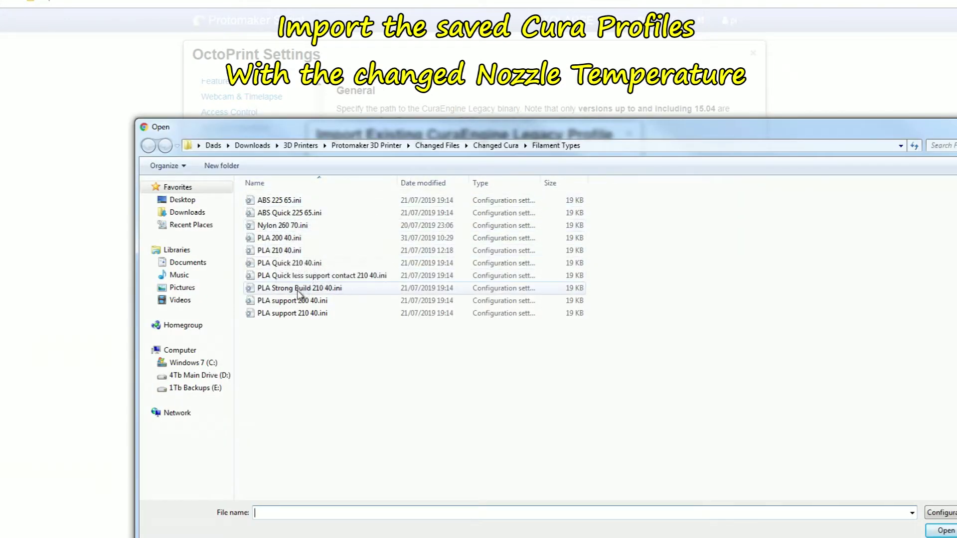
{"action": "left_click", "coordinate": [301, 239]}
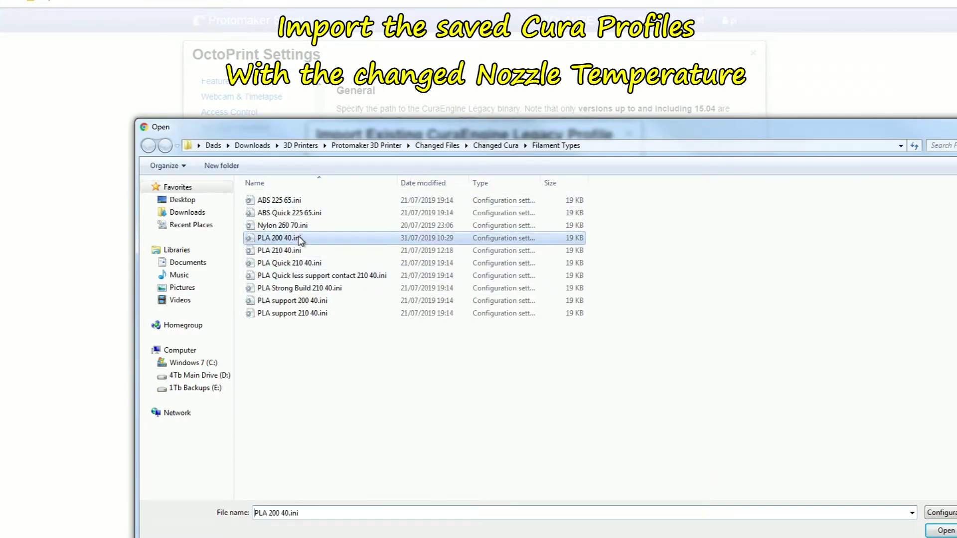
{"action": "left_click", "coordinate": [943, 530]}
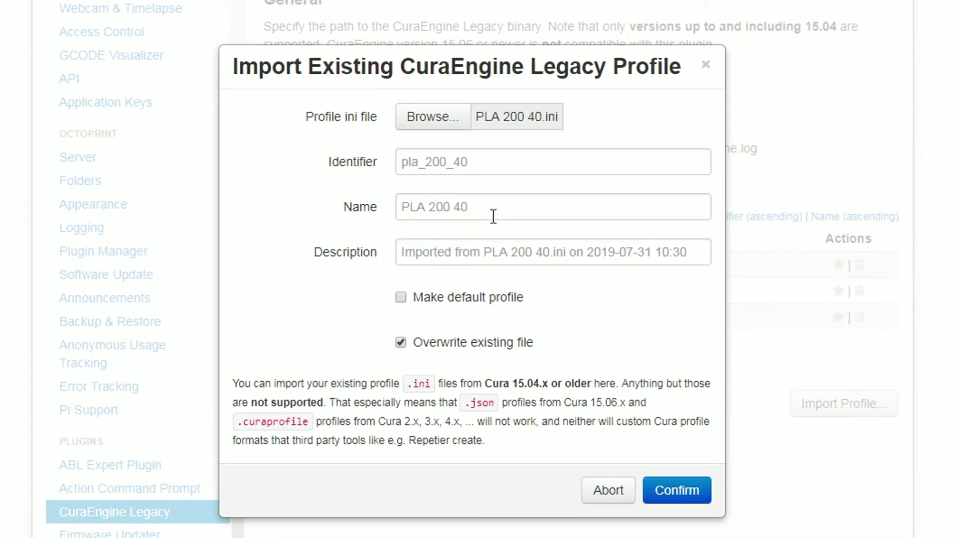
{"action": "left_click", "coordinate": [453, 297]}
{"action": "left_click", "coordinate": [683, 493]}
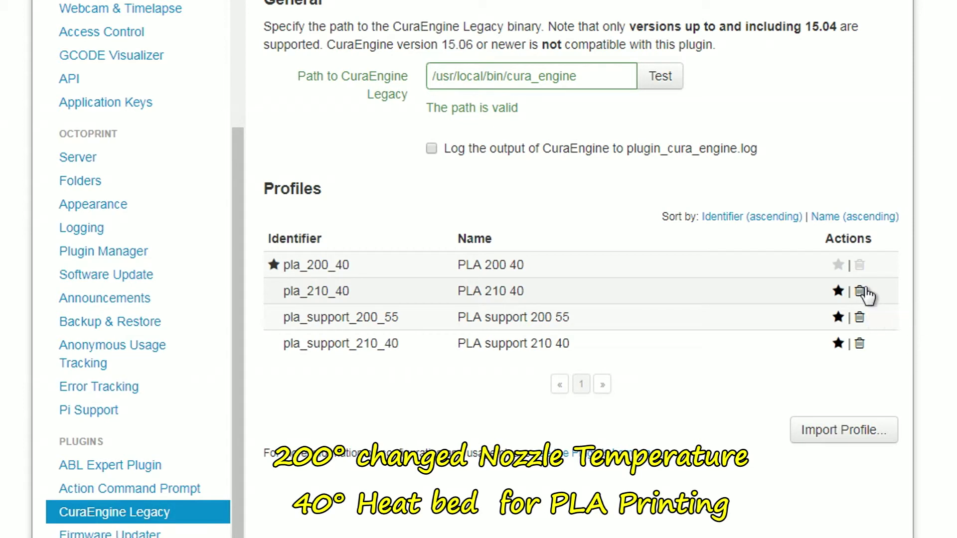
Step: Delete the PLA 210 40, PLA support 200 55 and PLA support 210 40 slicing profiles
{"action": "left_click", "coordinate": [861, 292]}
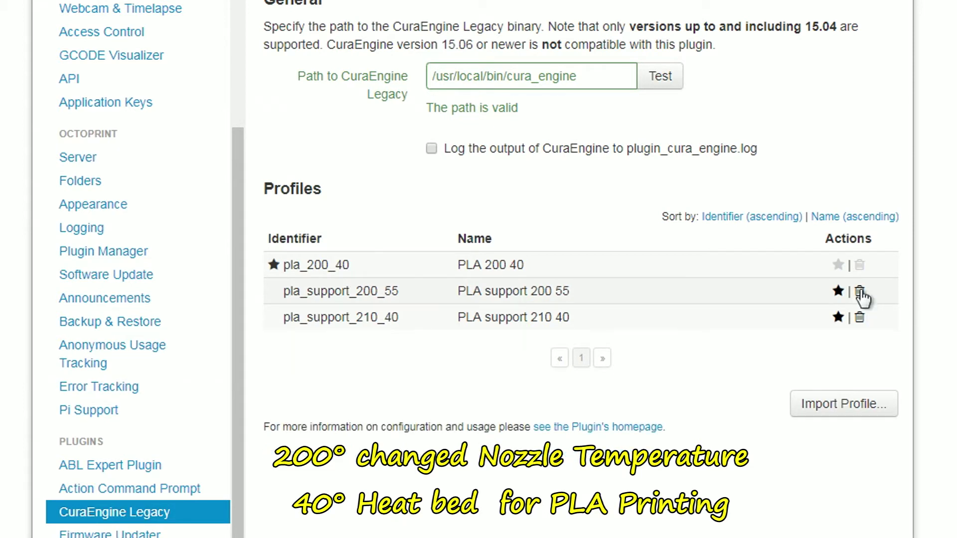
{"action": "left_click", "coordinate": [859, 292]}
{"action": "left_click", "coordinate": [860, 293]}
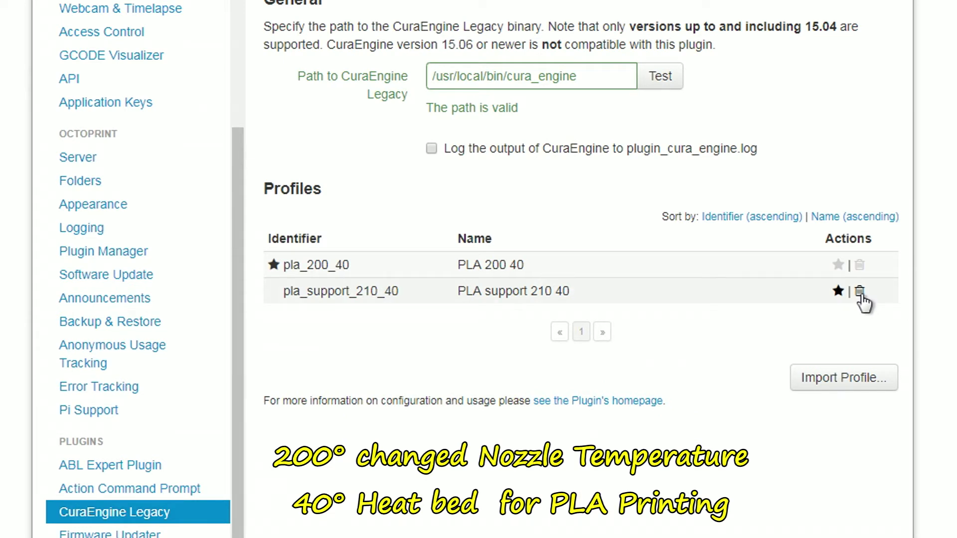
{"action": "left_click", "coordinate": [859, 294]}
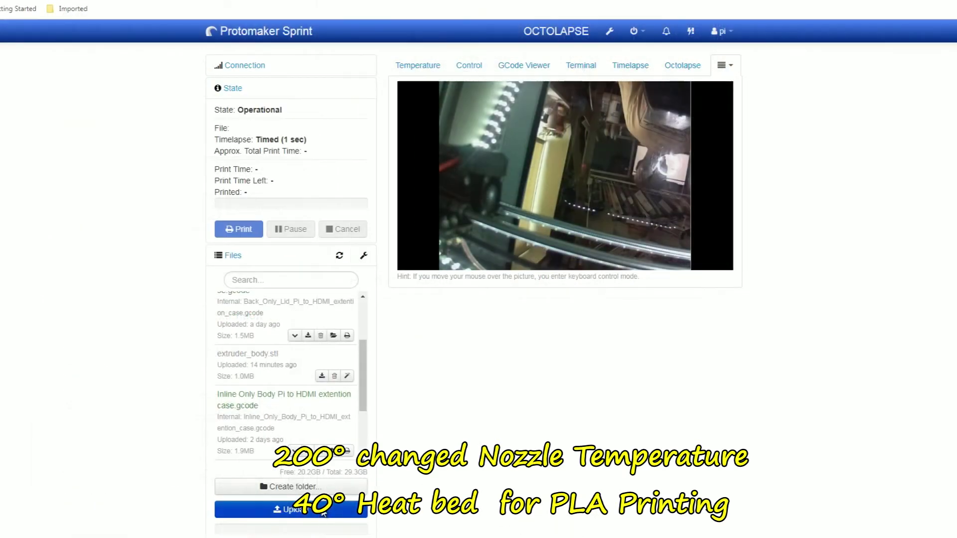
Step: Upload 10mm Thead only.stl from the 10mm Nut and bolt folder to OctoPrint
{"action": "left_click", "coordinate": [323, 514]}
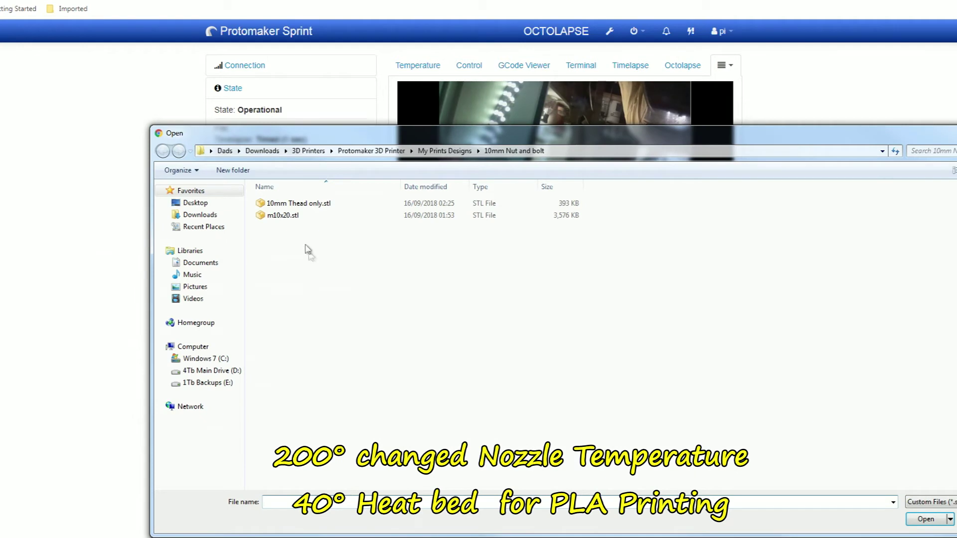
{"action": "left_click", "coordinate": [302, 204]}
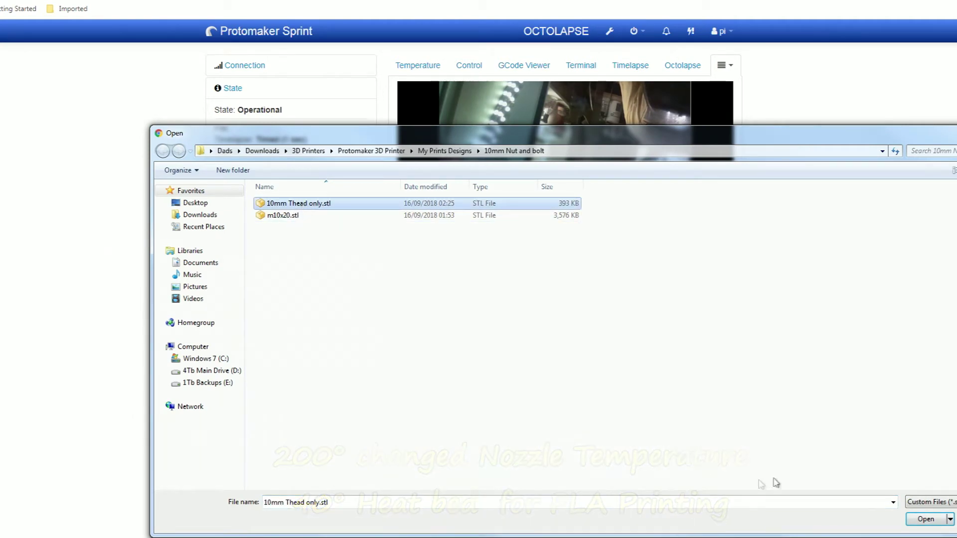
{"action": "left_click", "coordinate": [924, 519]}
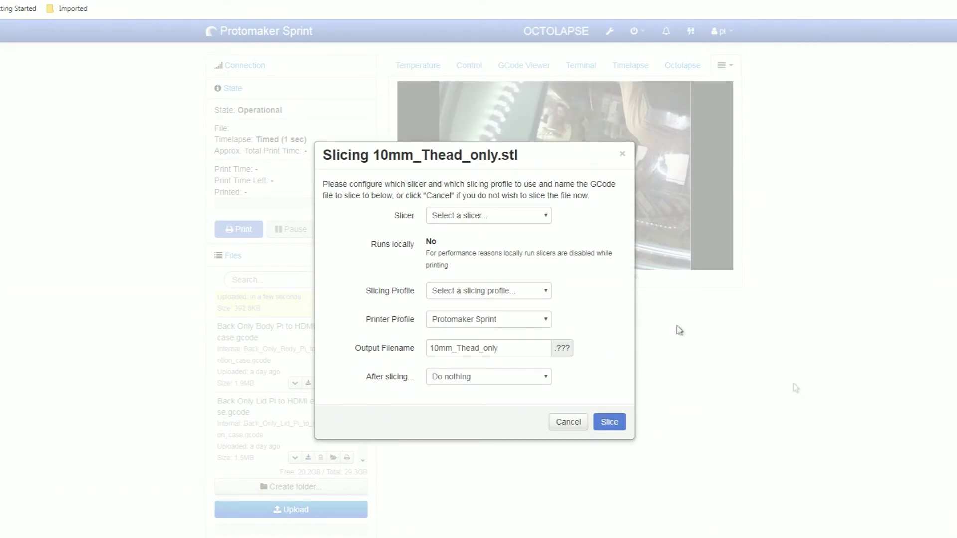
Step: Slice 10mm_Thead_only.stl with CuraEngine Legacy and the PLA 200 40 profile, leaving the after-slicing action at Do nothing
{"action": "left_click", "coordinate": [490, 215]}
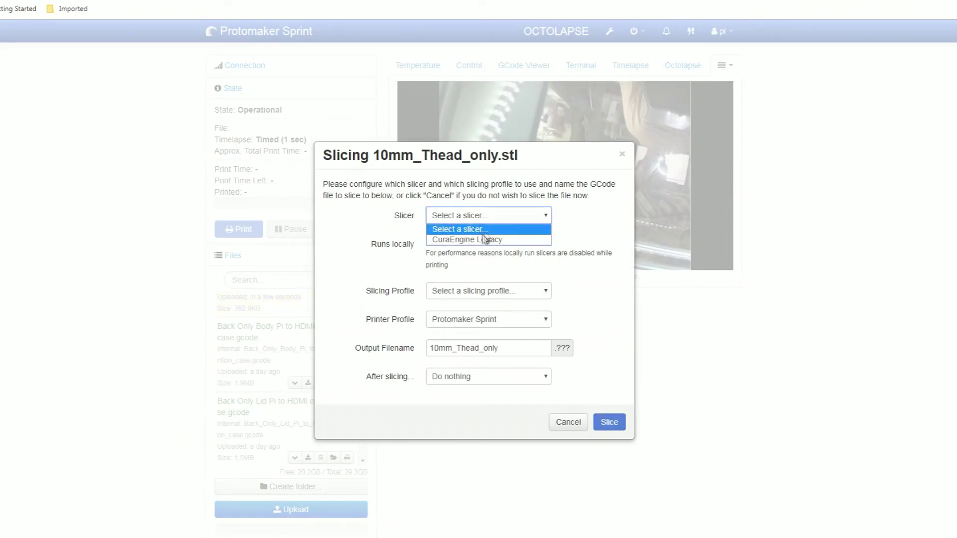
{"action": "left_click", "coordinate": [482, 240]}
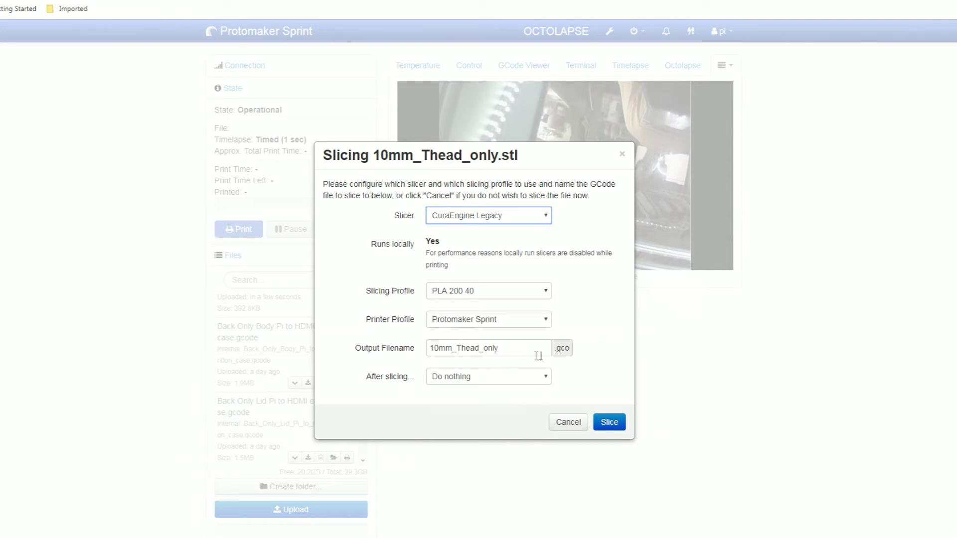
{"action": "left_click", "coordinate": [609, 422]}
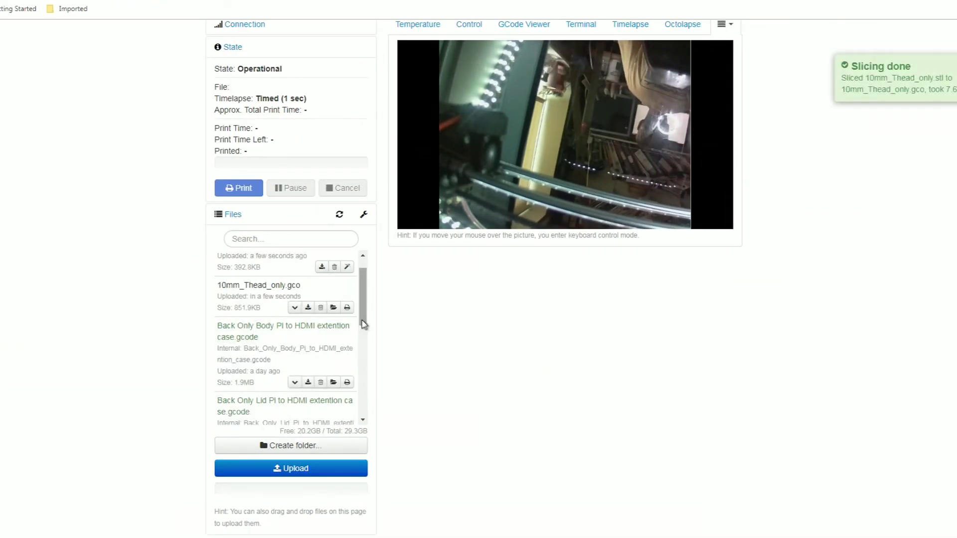
Step: Remove the sliced 10mm_Thead_only.gco and the uploaded 10mm Thead only.stl from the file list
{"action": "scroll", "coordinate": [366, 306], "scroll_direction": "up", "scroll_amount": 1}
{"action": "scroll", "coordinate": [370, 302], "scroll_direction": "up", "scroll_amount": 1}
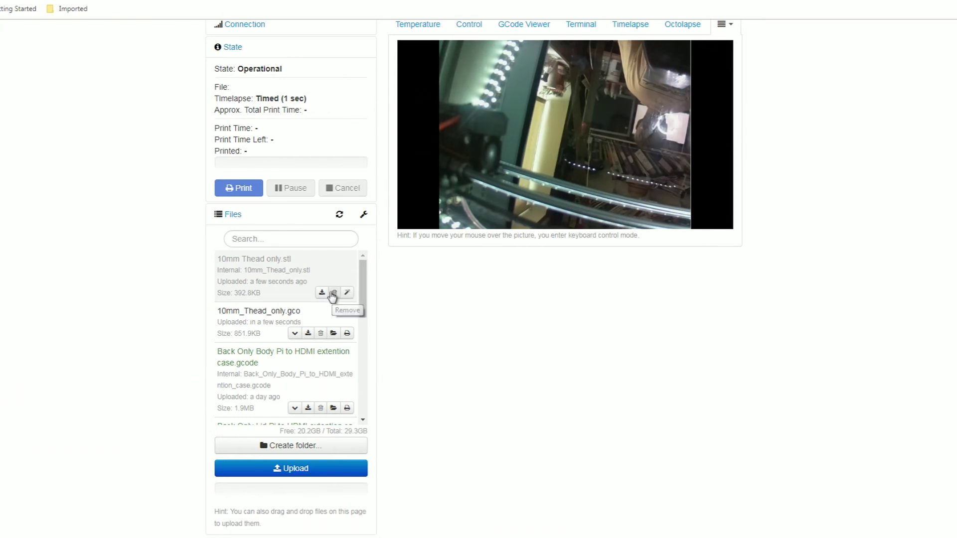
{"action": "scroll", "coordinate": [332, 293], "scroll_direction": "up", "scroll_amount": 1}
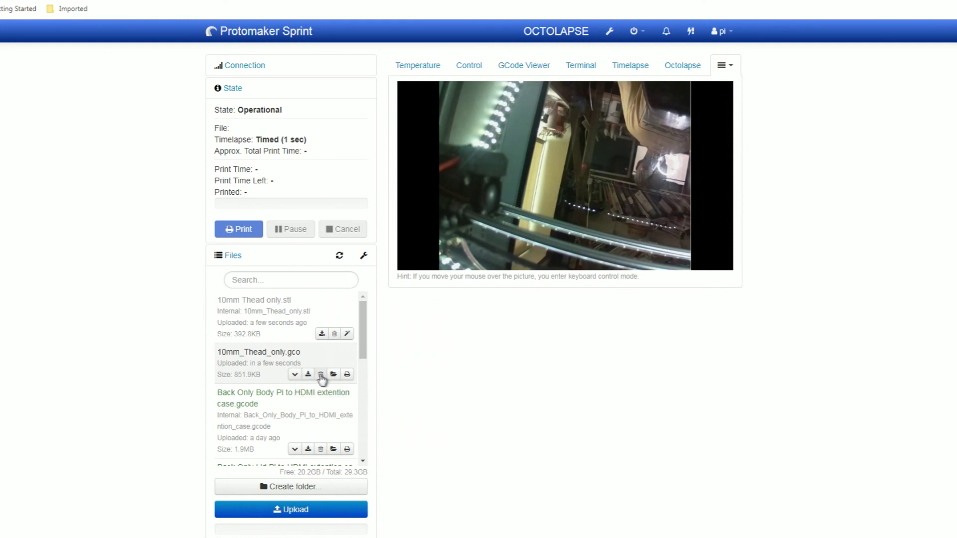
{"action": "left_click", "coordinate": [320, 375]}
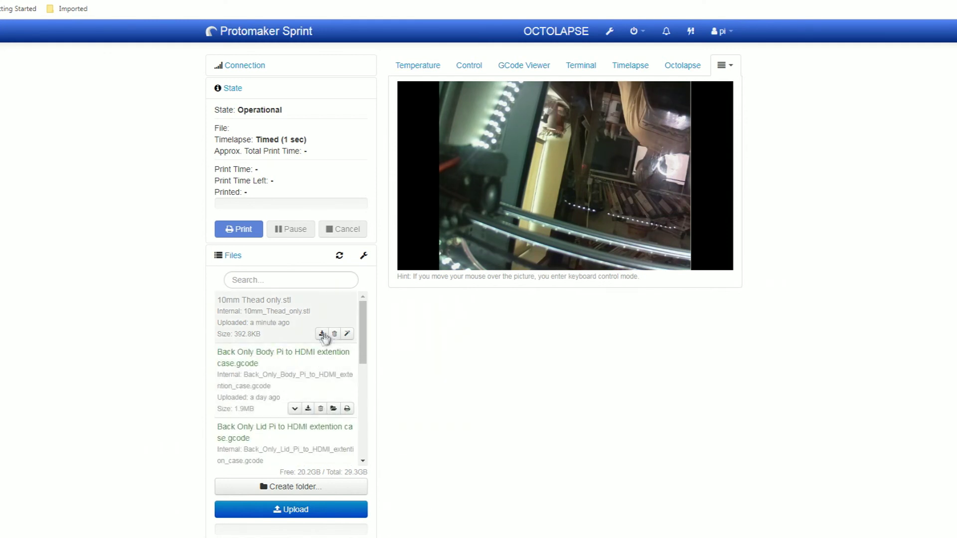
{"action": "left_click", "coordinate": [337, 335]}
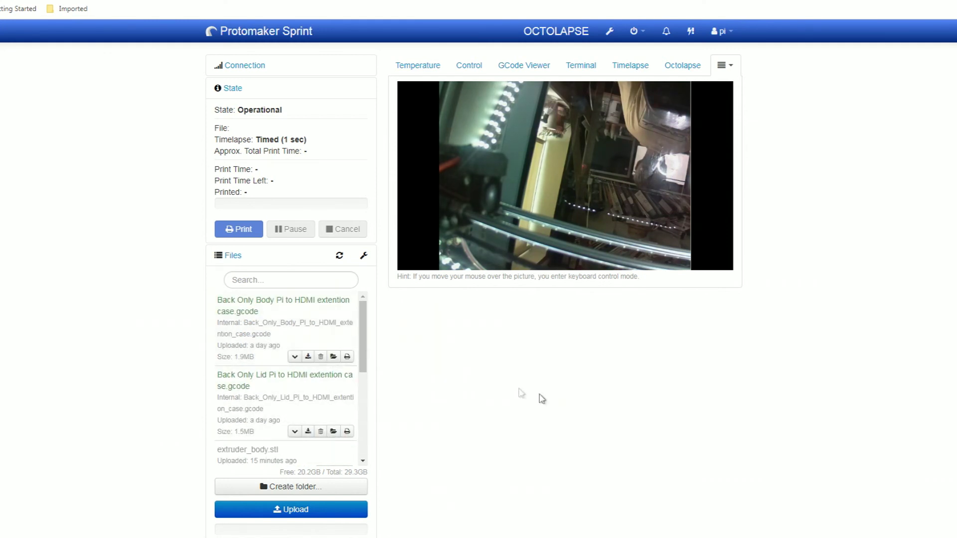